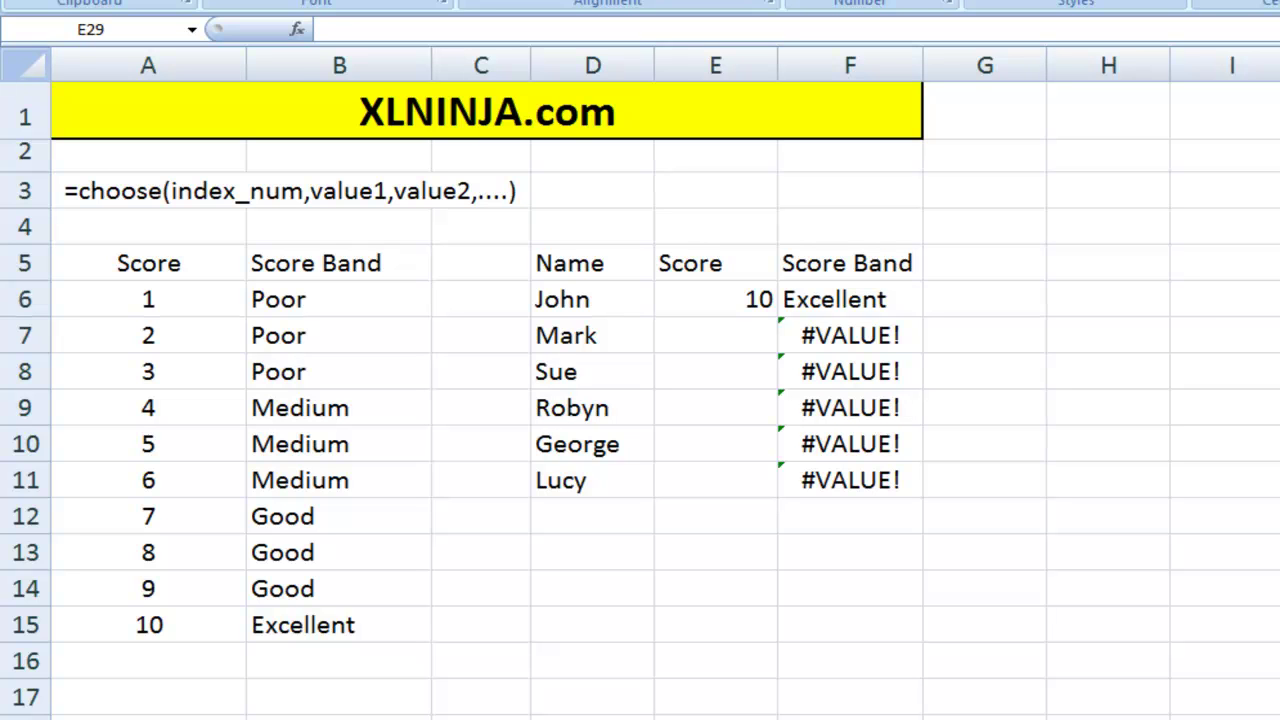
# - Review the CHOOSE syntax note in A3, the 1–10 scores with band labels, and the student names
pyautogui.click(106, 192)
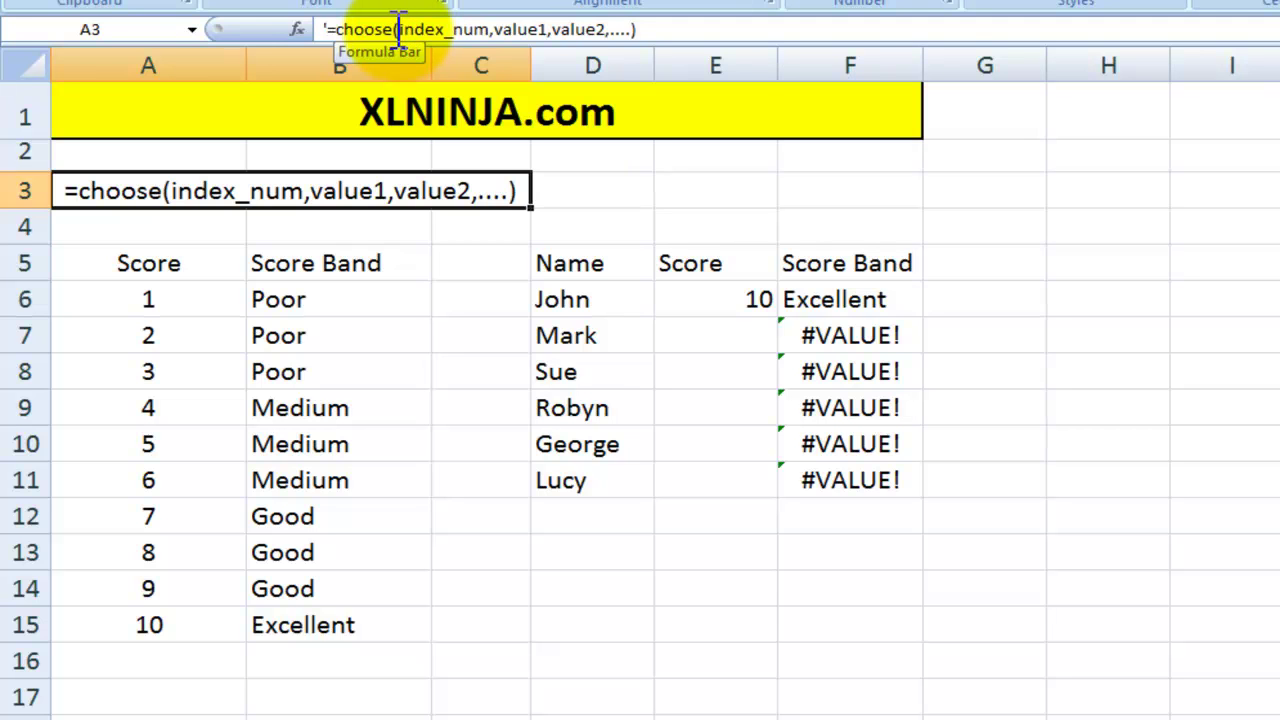
pyautogui.moveTo(398, 29); pyautogui.dragTo(545, 29)
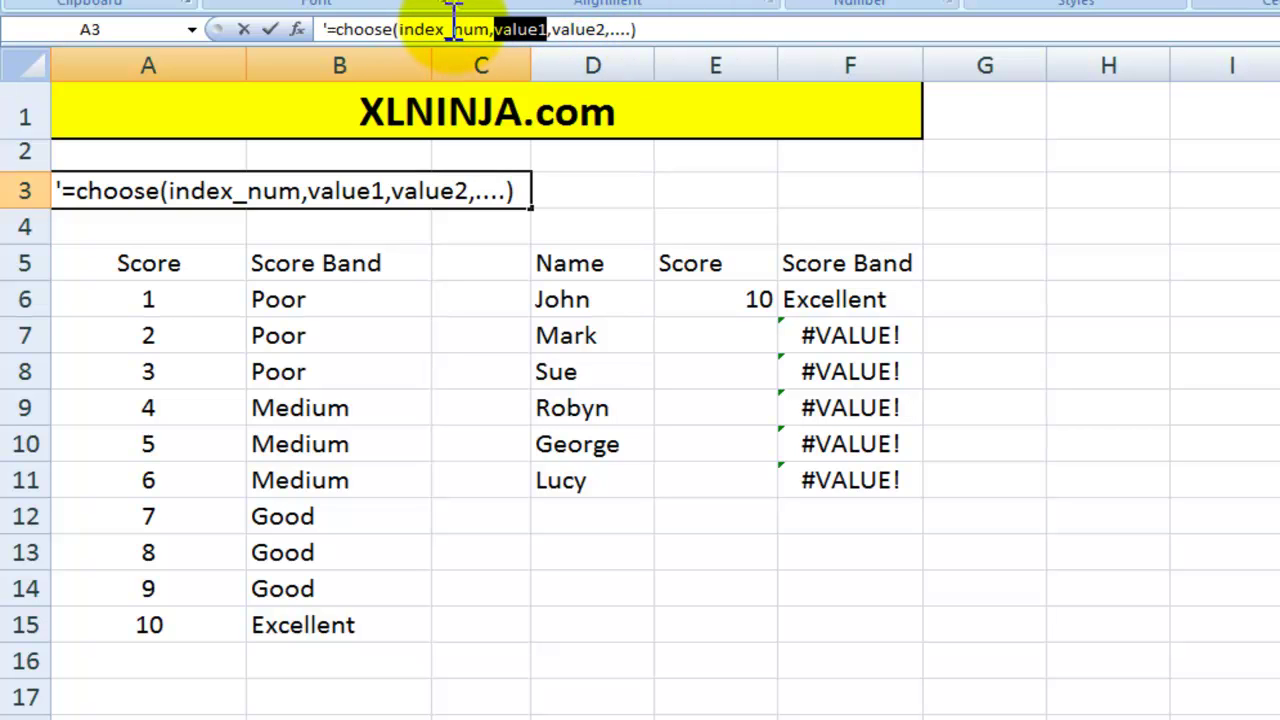
pyautogui.press('Escape')
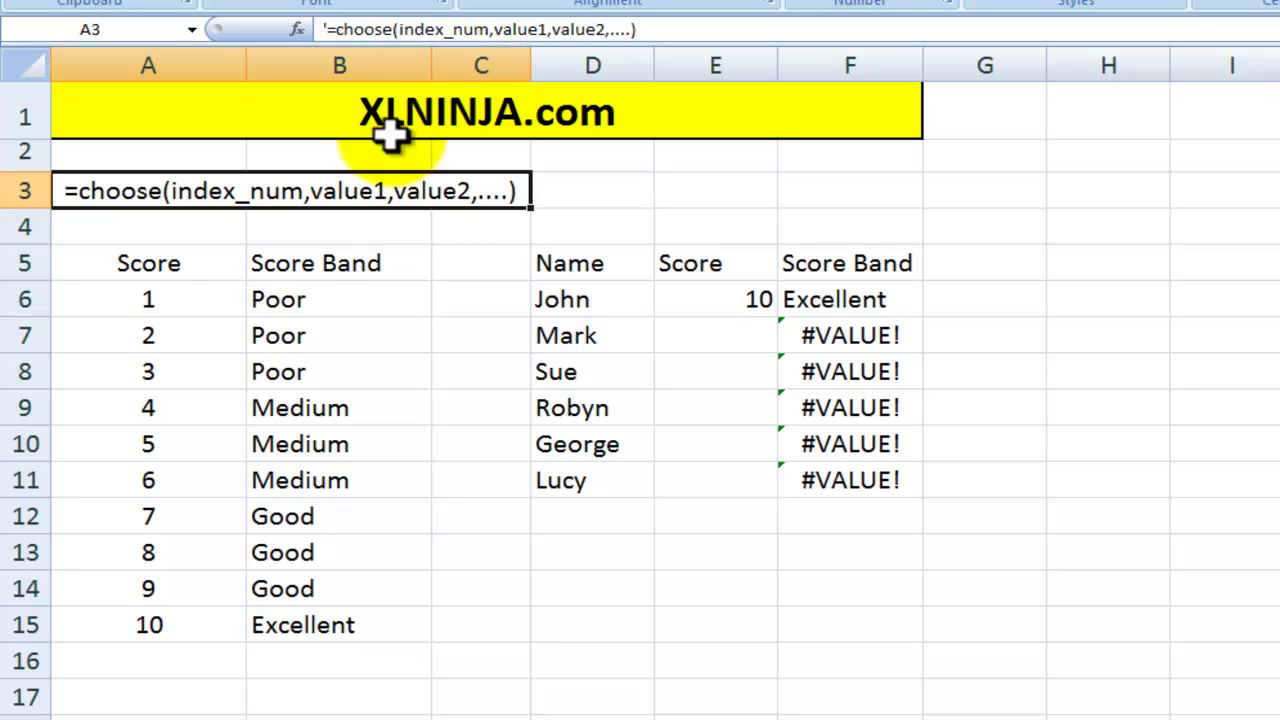
pyautogui.click(193, 280)
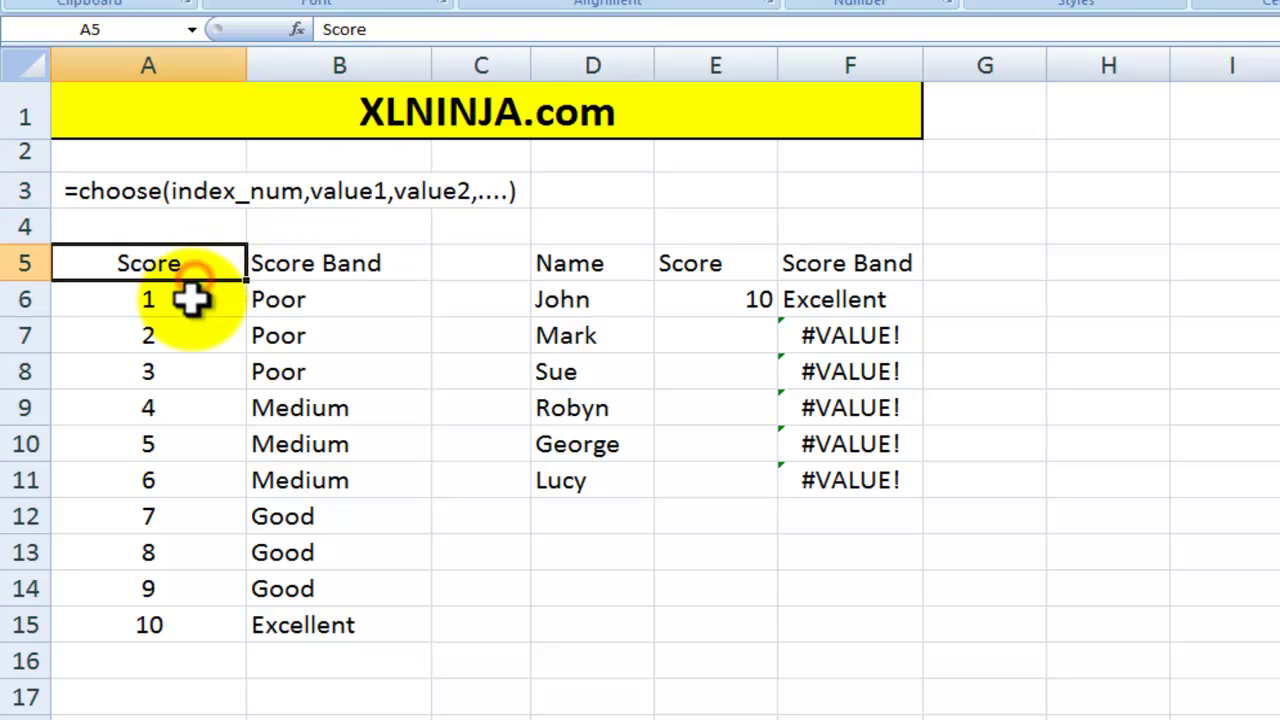
pyautogui.moveTo(189, 297); pyautogui.dragTo(180, 625)
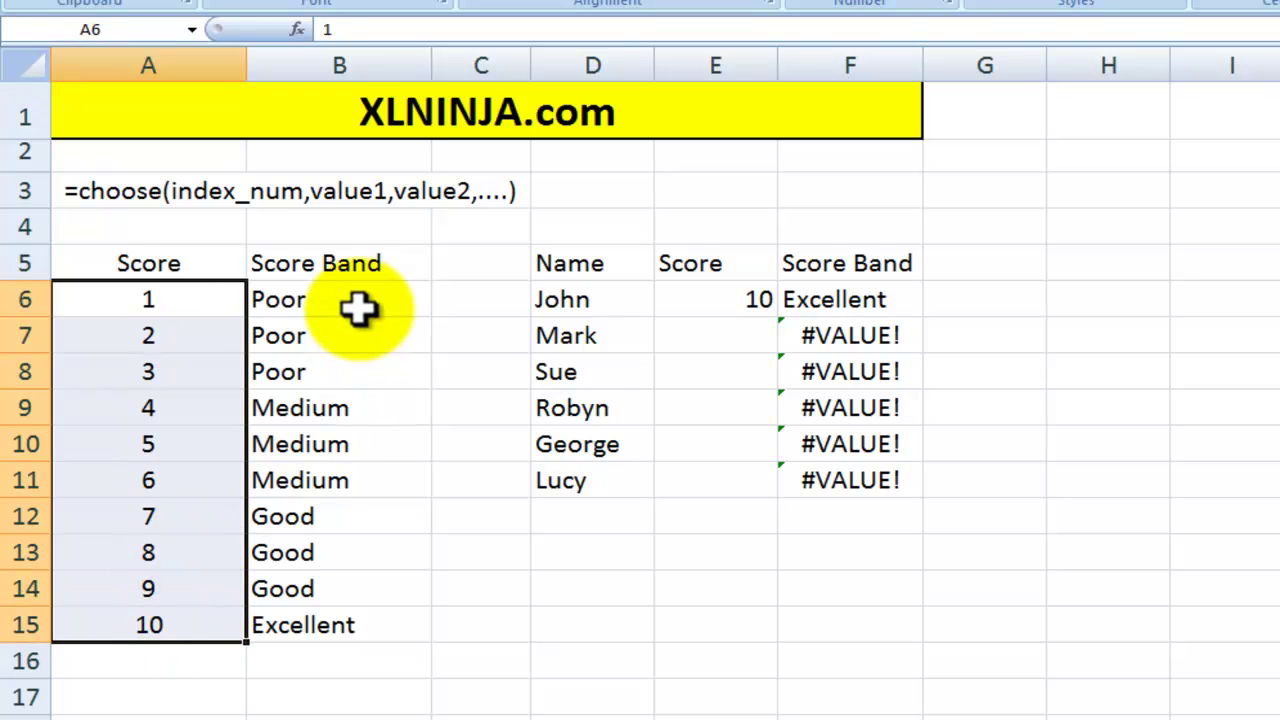
pyautogui.moveTo(357, 312); pyautogui.dragTo(358, 618)
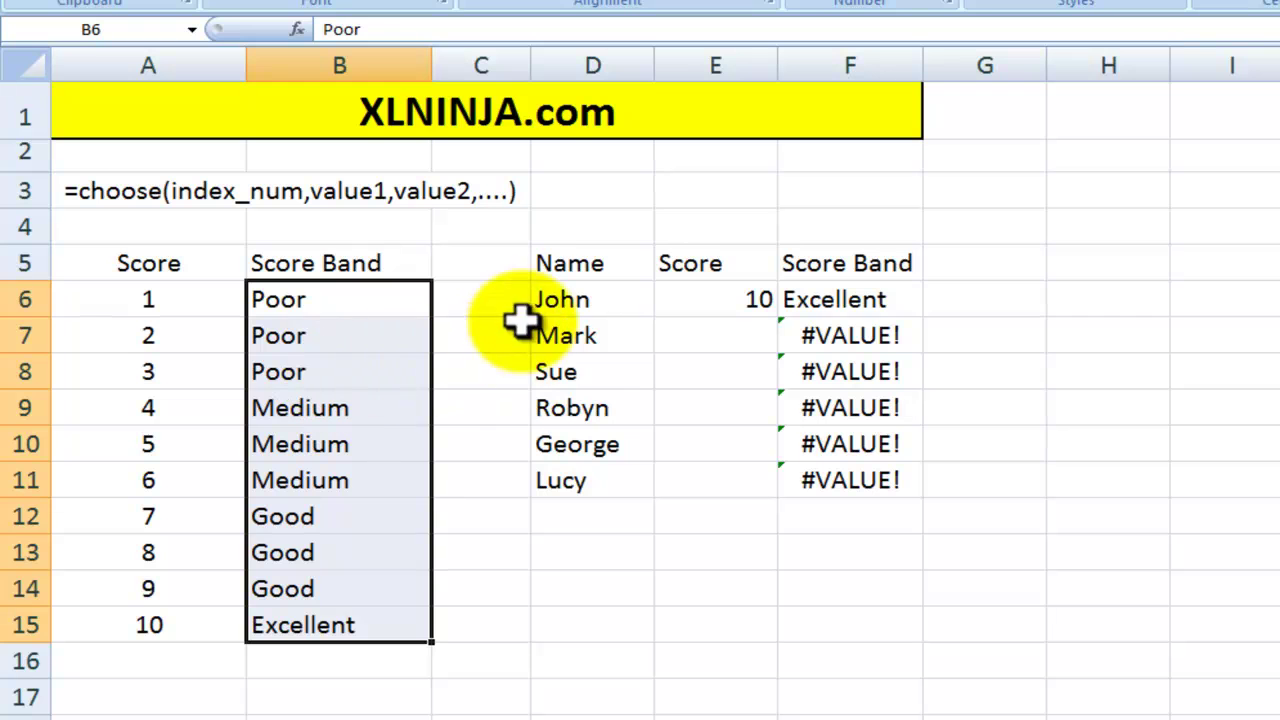
pyautogui.click(563, 270)
pyautogui.moveTo(563, 300); pyautogui.dragTo(580, 471)
# - Inspect John's score of 10 and the CHOOSE formula in F6, leaving it unchanged
pyautogui.click(722, 302)
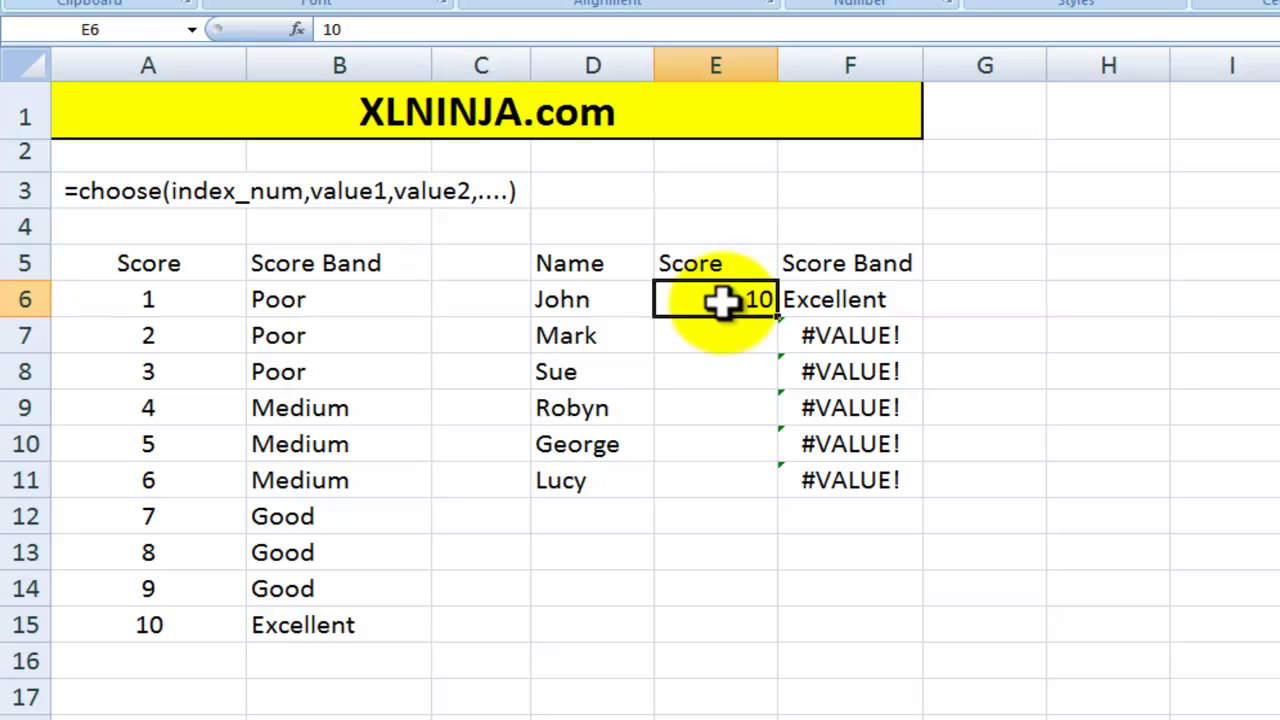
pyautogui.click(815, 296)
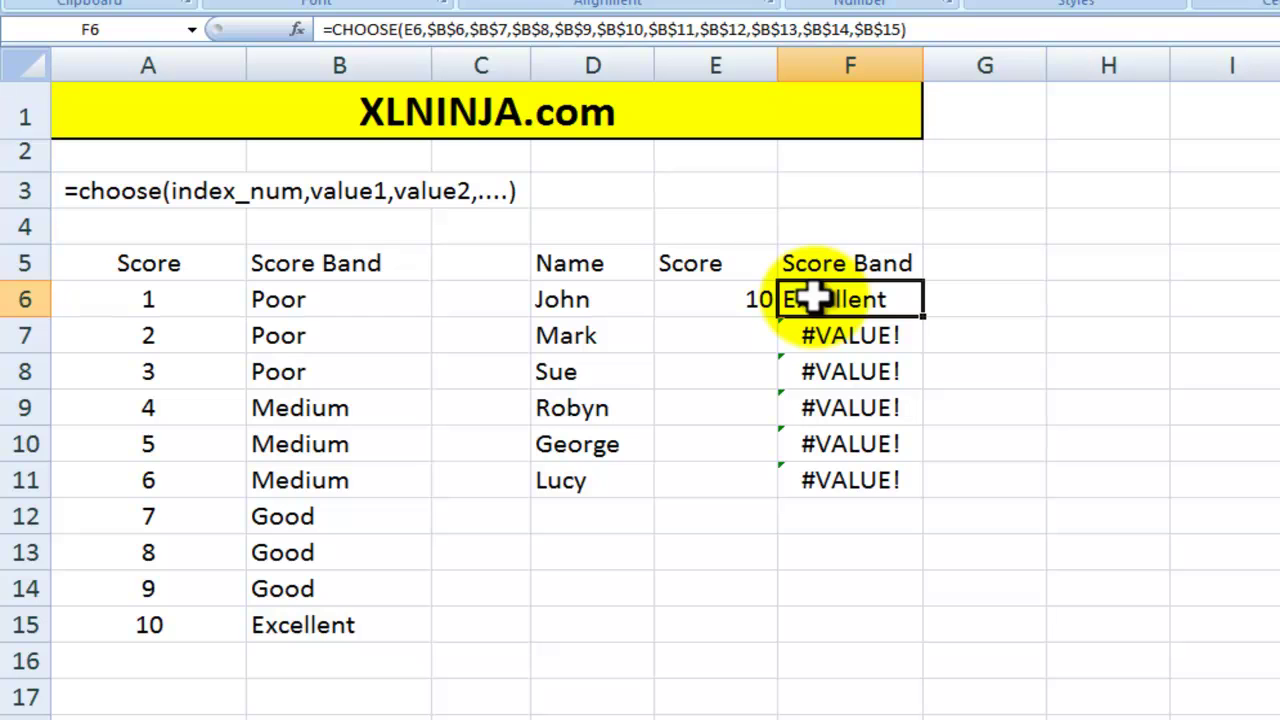
pyautogui.click(752, 305)
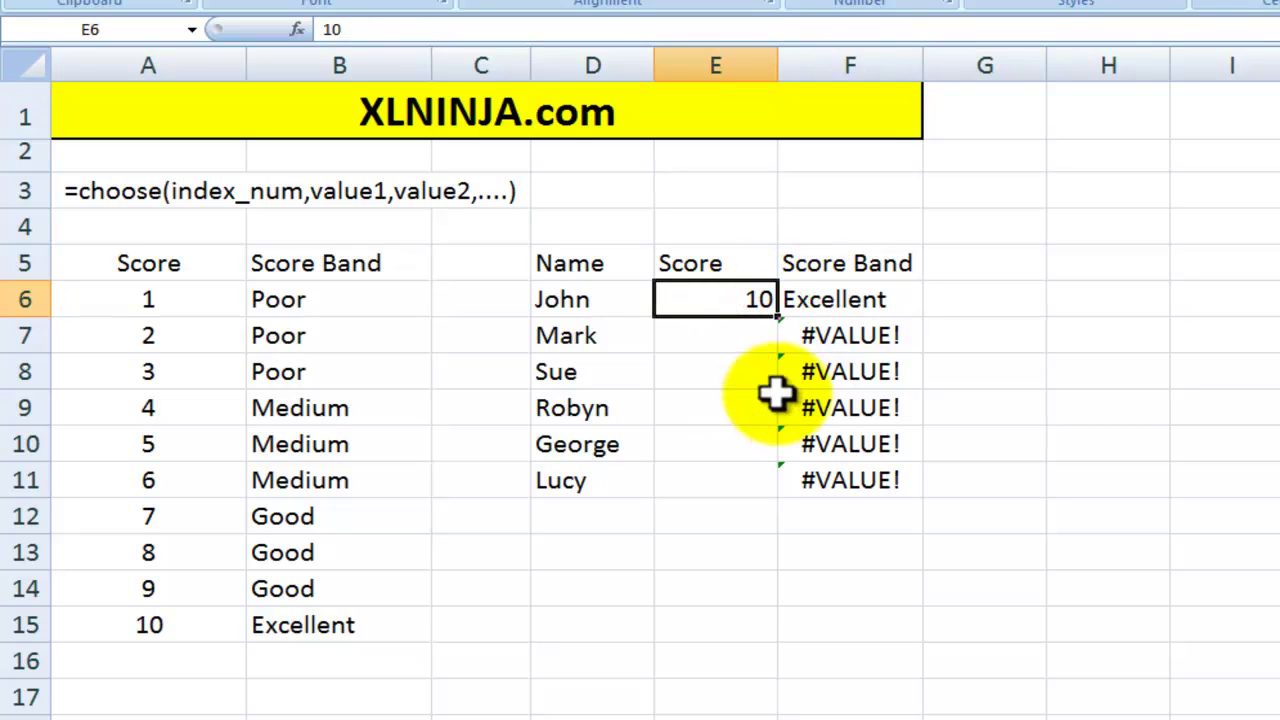
pyautogui.click(825, 305)
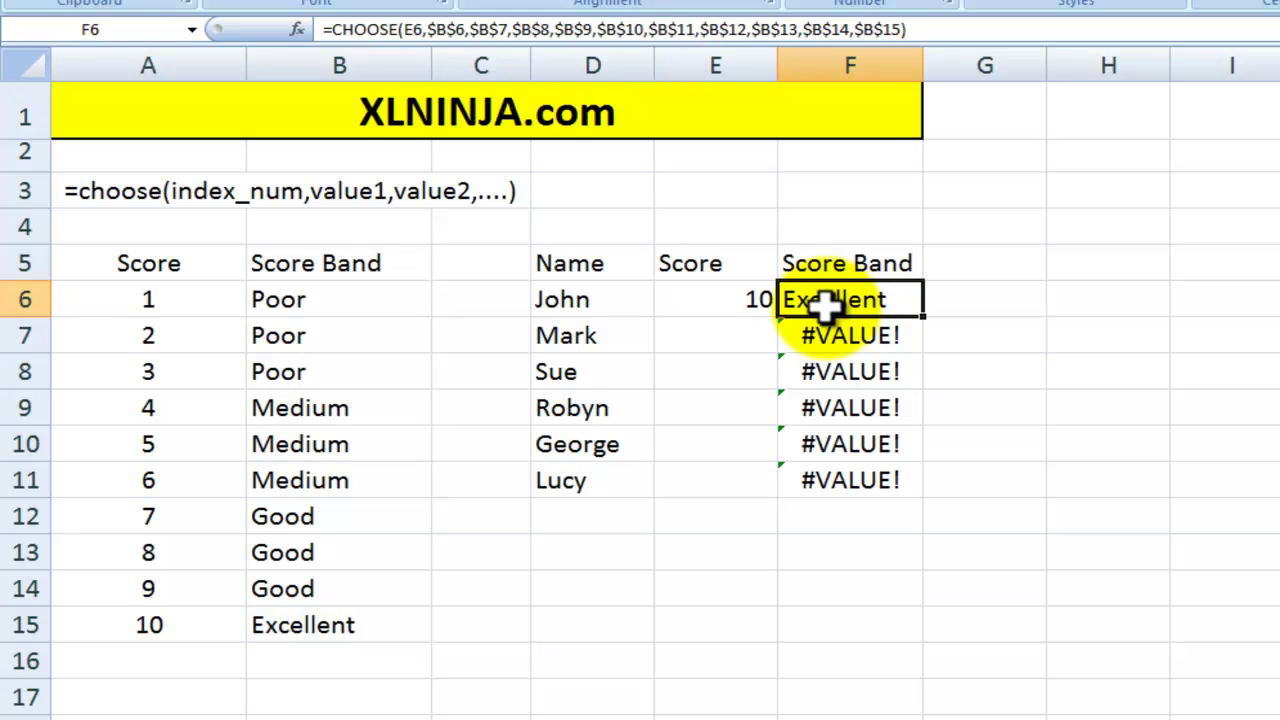
pyautogui.click(414, 29)
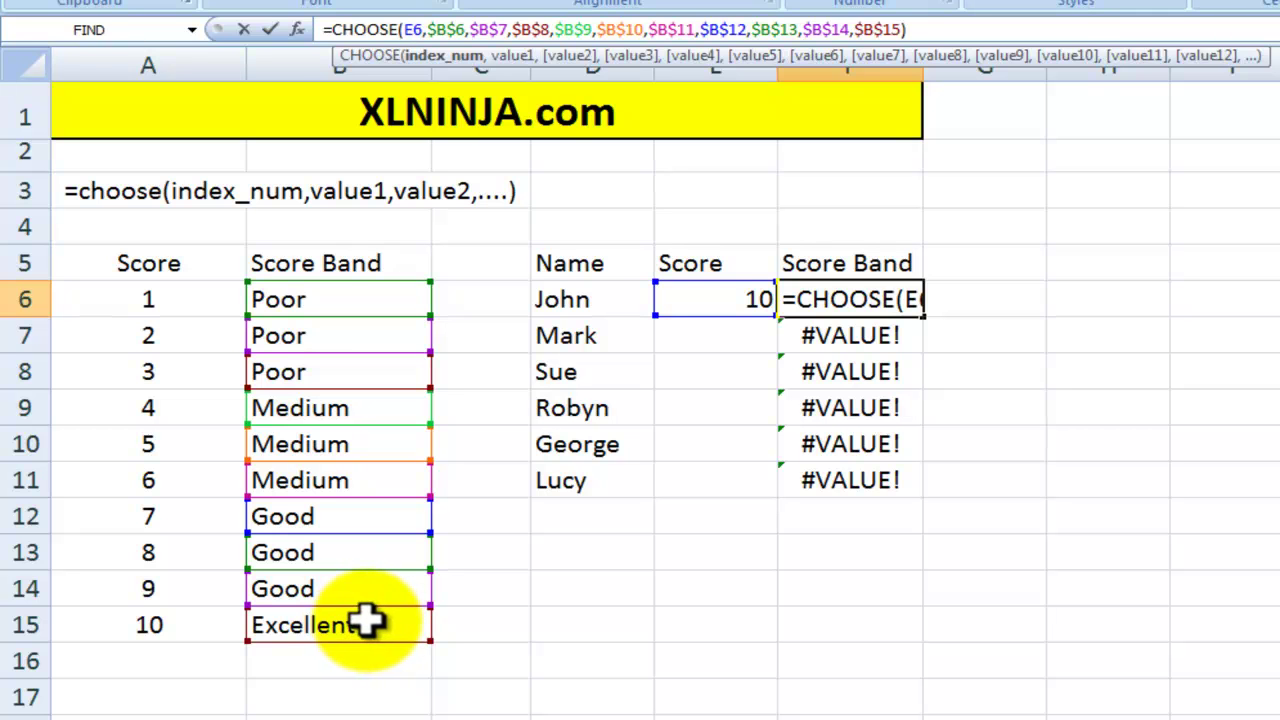
pyautogui.hotkey('ctrl', 'Return')
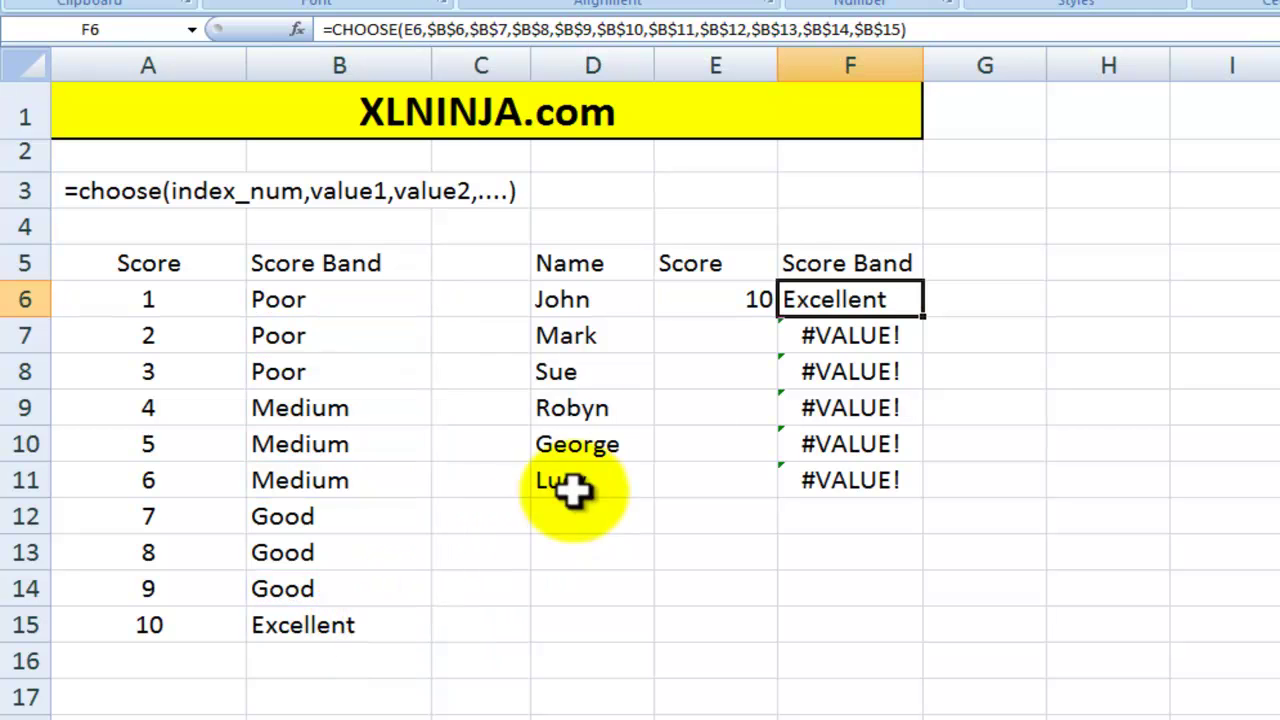
# - Enter 1 as Mark's score in E7 and confirm F7 returns Poor
pyautogui.click(752, 340)
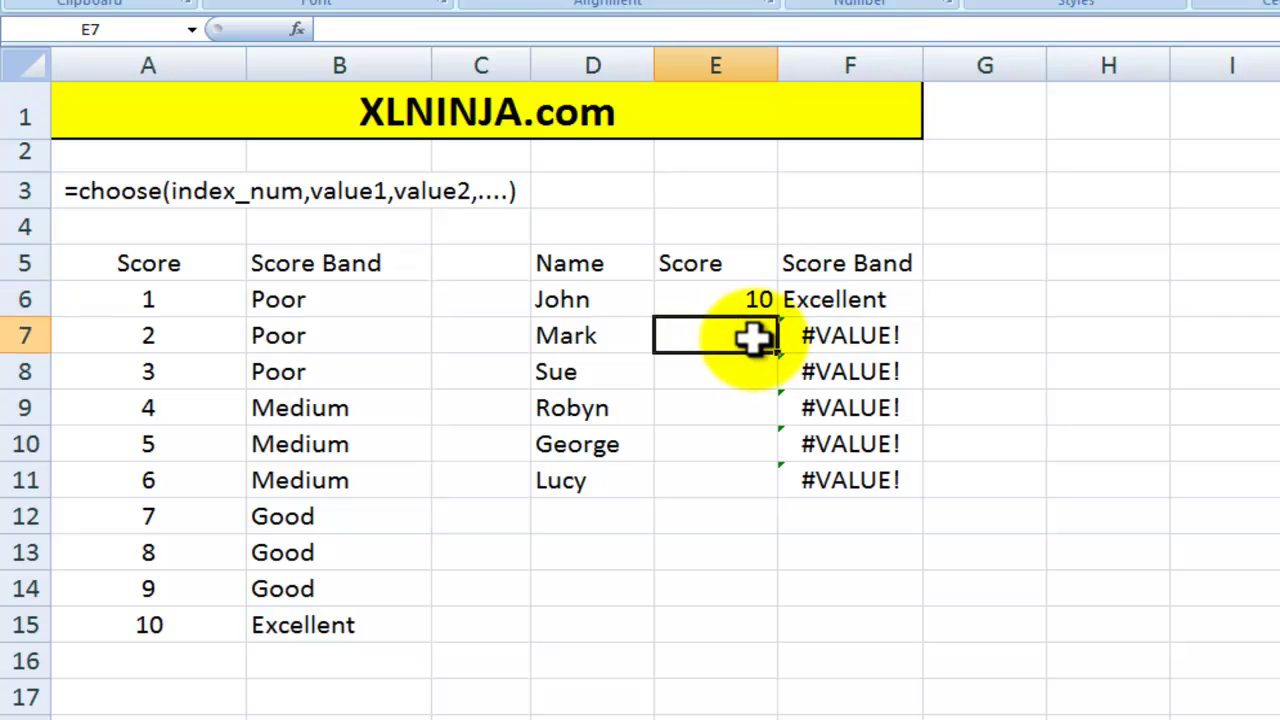
pyautogui.write('1')
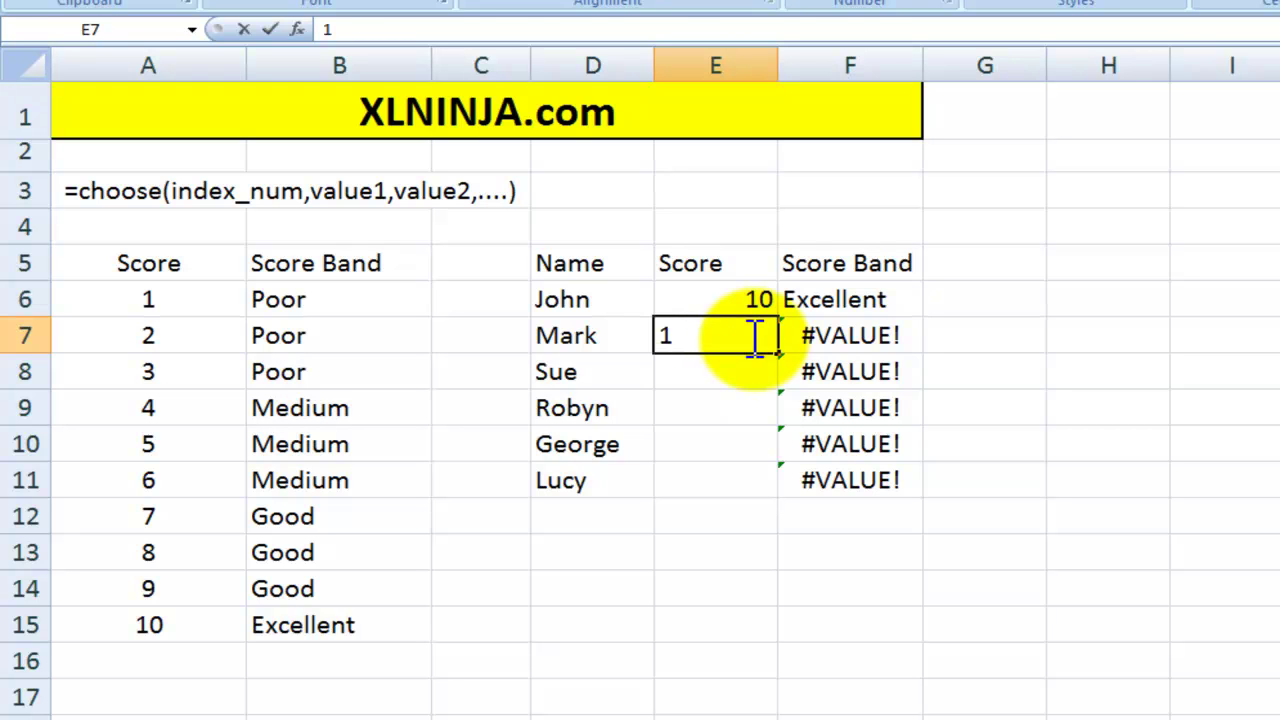
pyautogui.press('Return')
pyautogui.click(784, 336)
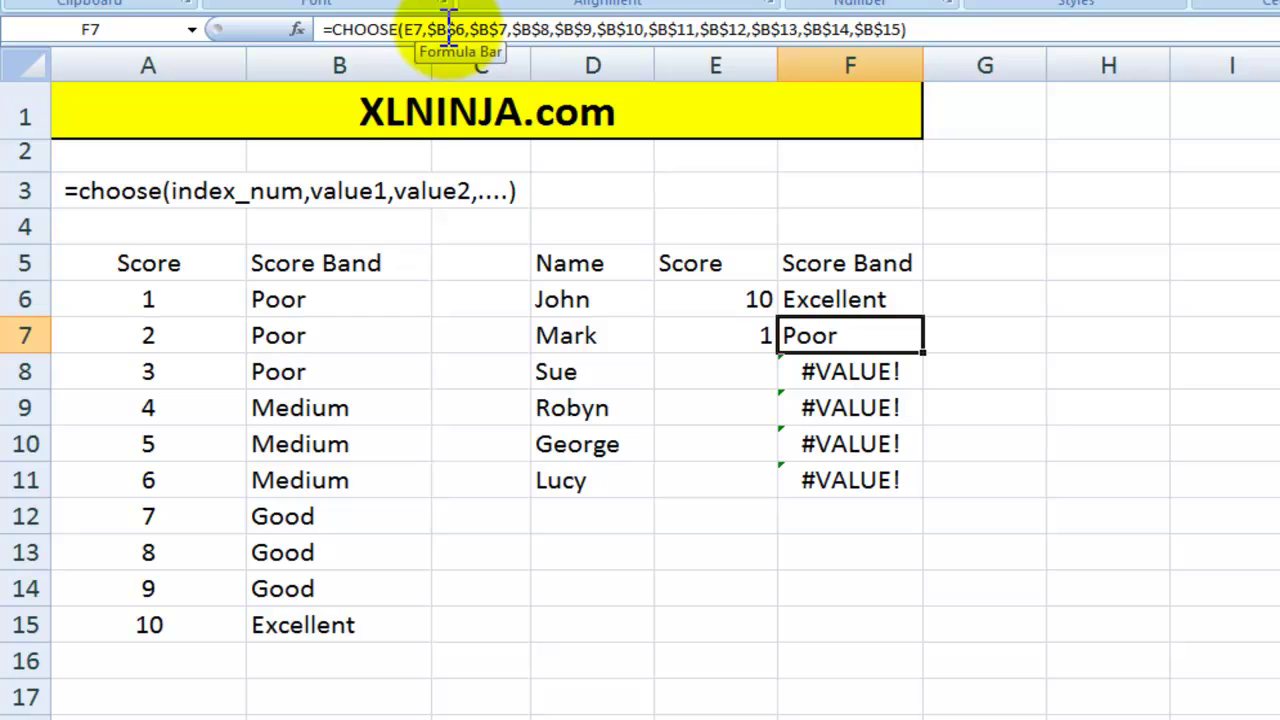
pyautogui.click(352, 299)
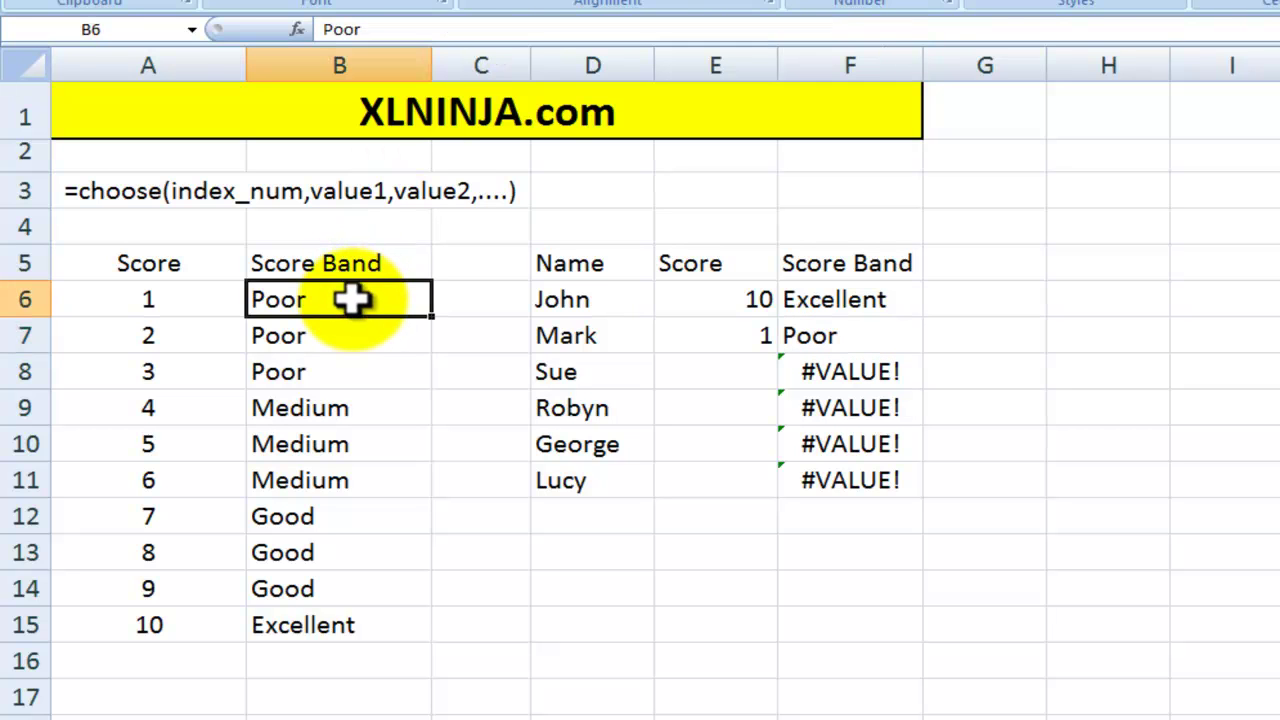
# - Enter 4 as Sue's score in E8 and check the band formula in F8
pyautogui.click(745, 368)
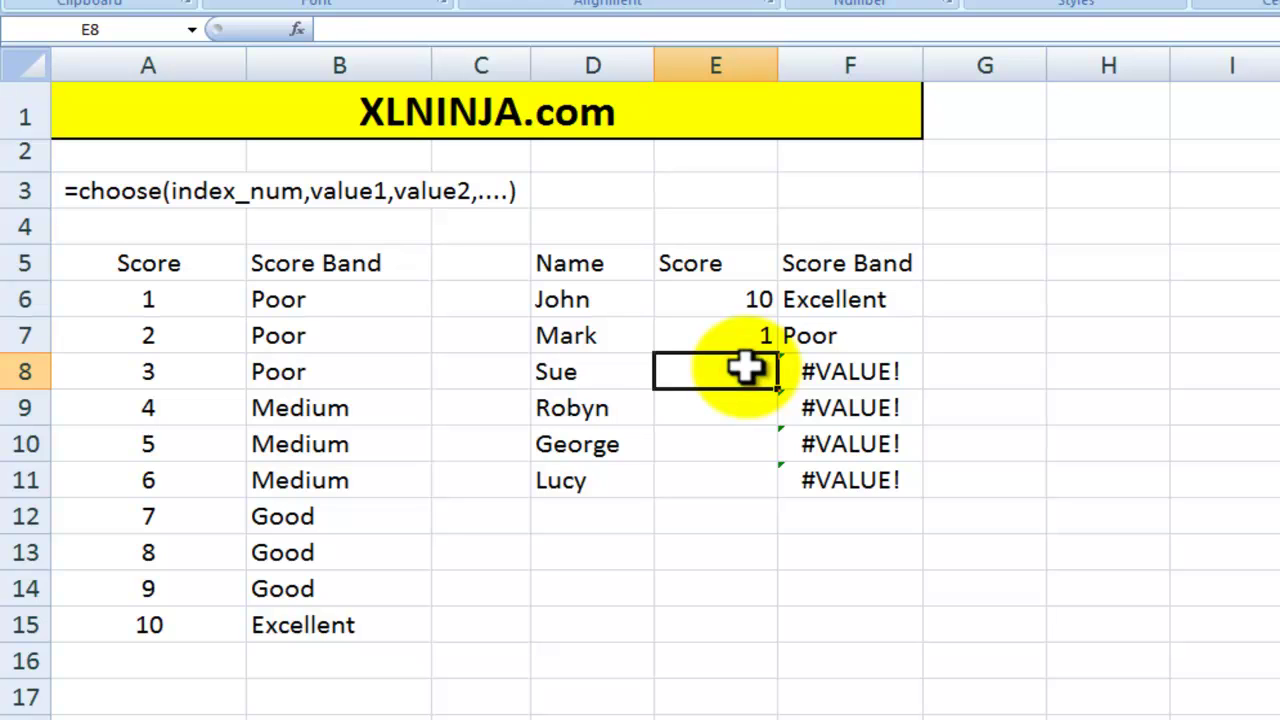
pyautogui.write('4')
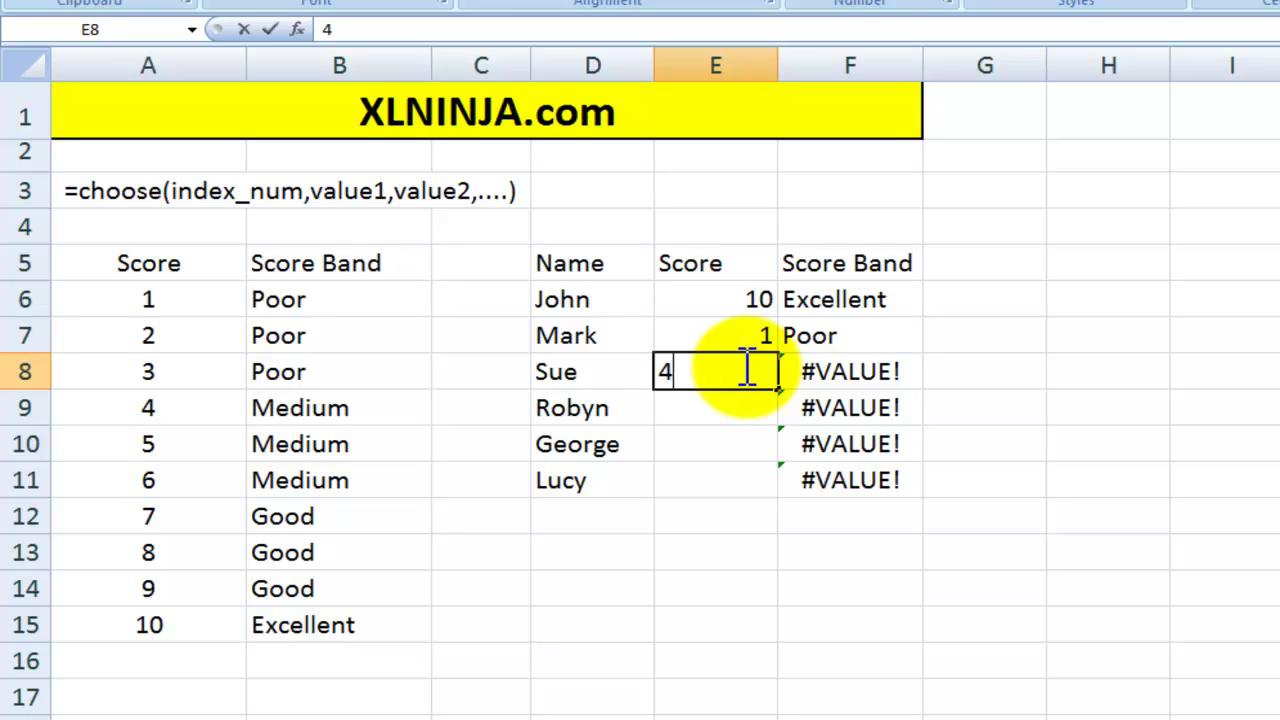
pyautogui.press('Return')
pyautogui.click(815, 370)
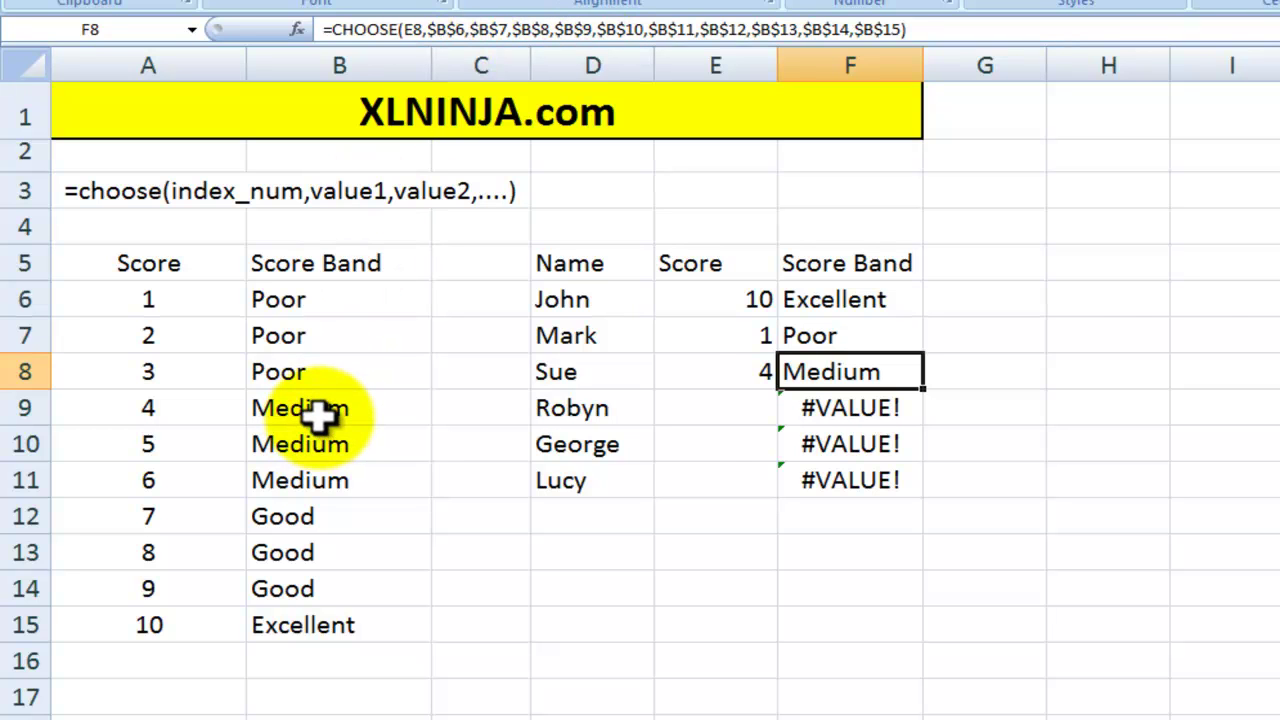
# - Enter scores 8, 3 and 9 for Robyn, George and Lucy in E9:E11
pyautogui.click(706, 405)
pyautogui.write('8')
pyautogui.press('Return')
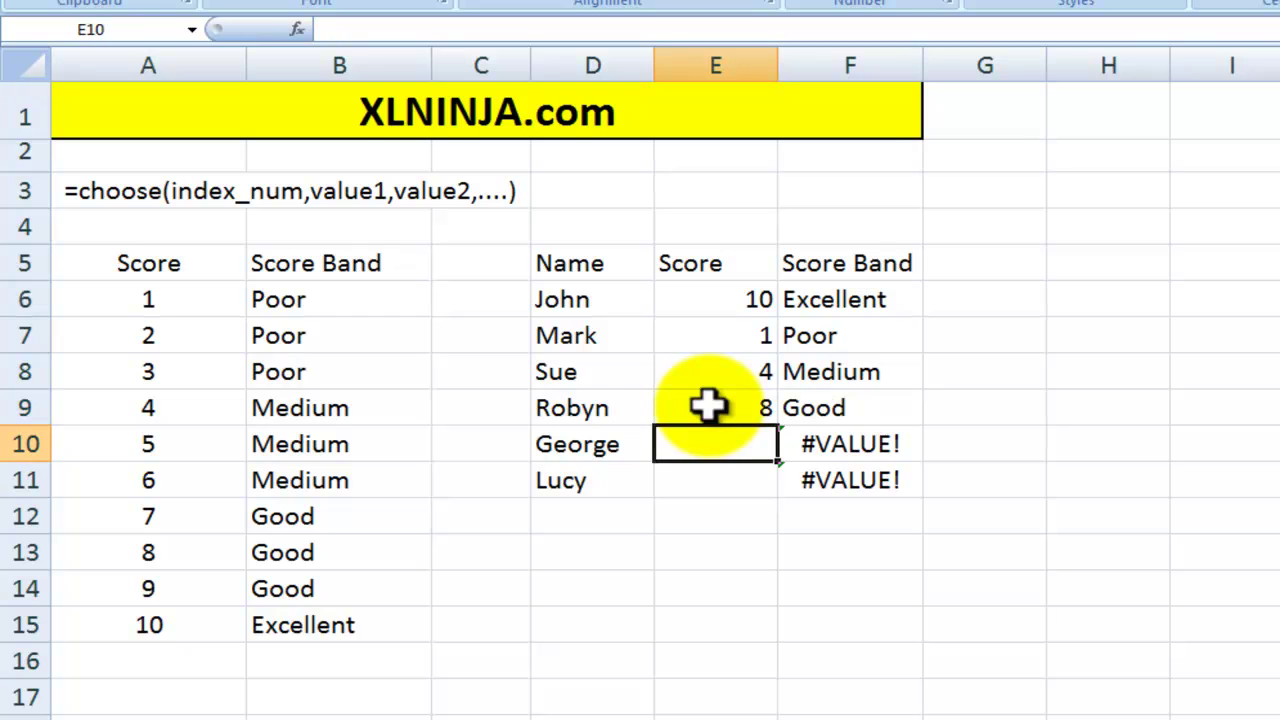
pyautogui.write('3')
pyautogui.press('Return')
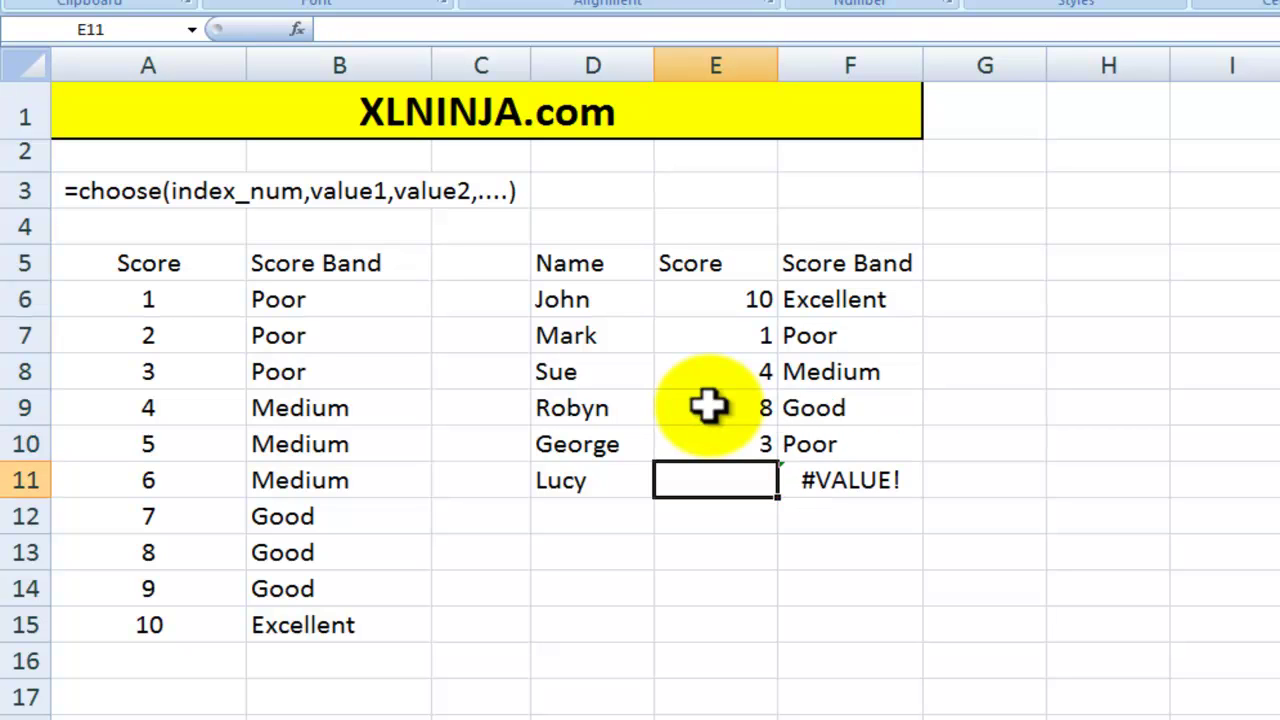
pyautogui.write('9')
pyautogui.press('Return')
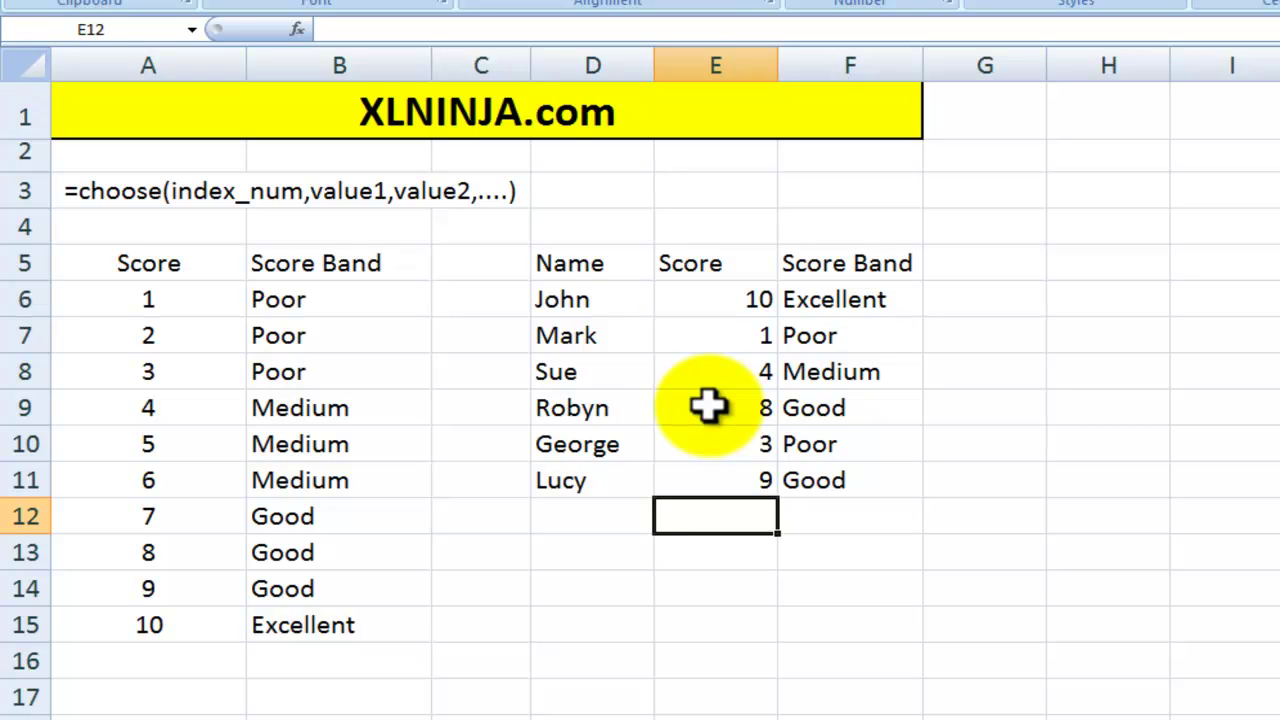
# - Check the resolved band formulas in column F and move down to the second table
pyautogui.press('Down')
pyautogui.press('Up')
pyautogui.press('Up')
pyautogui.press('Up')
pyautogui.press('Right')
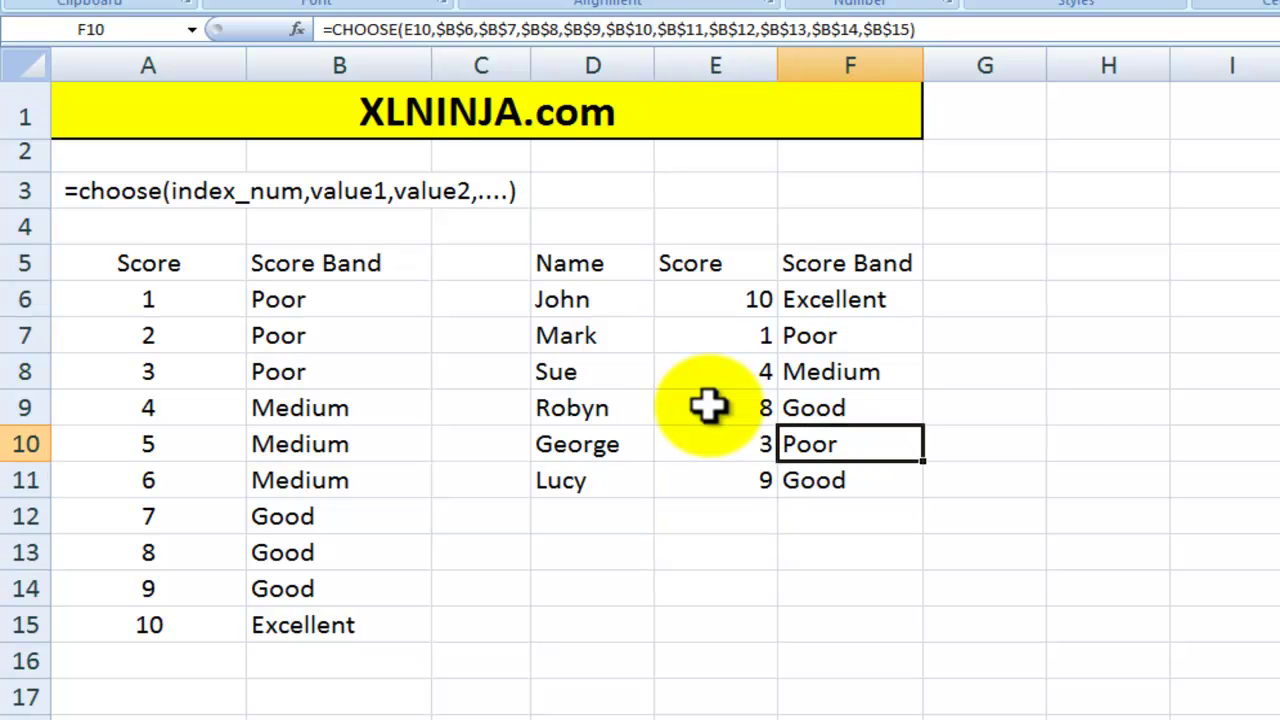
pyautogui.press('Up')
pyautogui.press('Up')
pyautogui.press('Up')
pyautogui.press('Up')
pyautogui.press('Down')
pyautogui.press('Down')
pyautogui.press('Down')
pyautogui.press('Down')
pyautogui.press('Down')
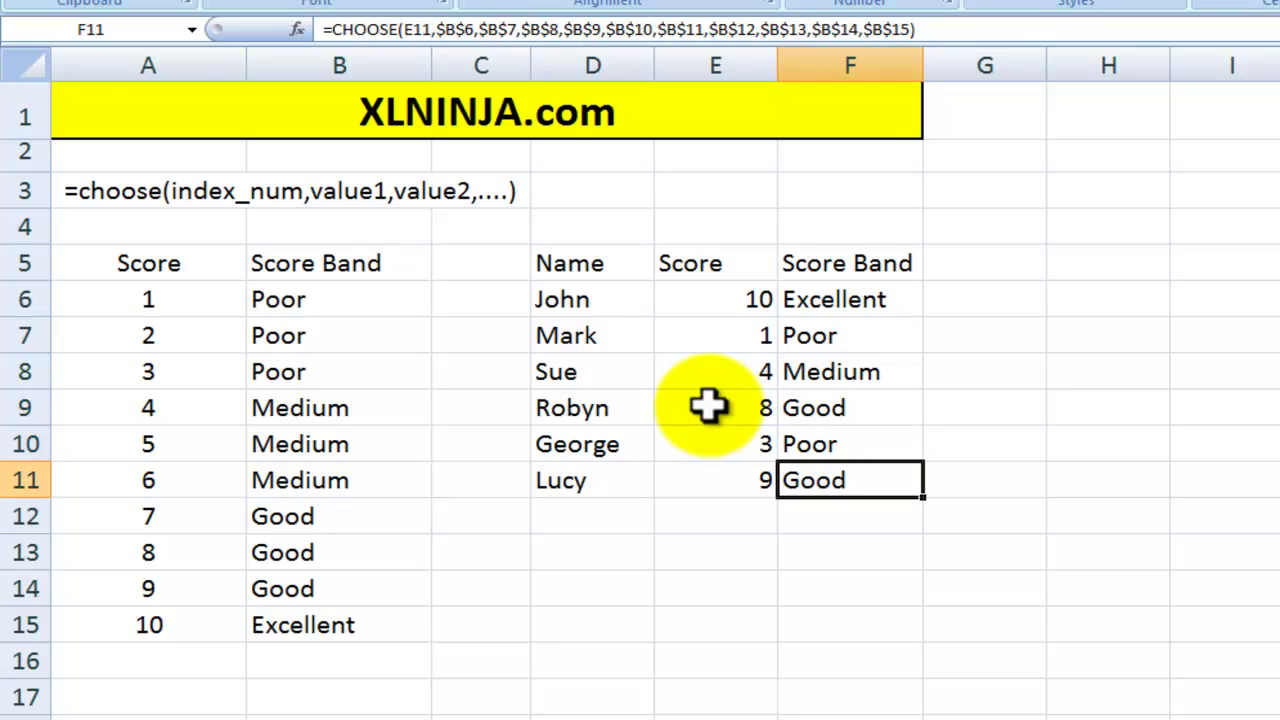
pyautogui.press('Down')
pyautogui.press('Down')
pyautogui.press('Down')
pyautogui.press('Down')
pyautogui.press('Down')
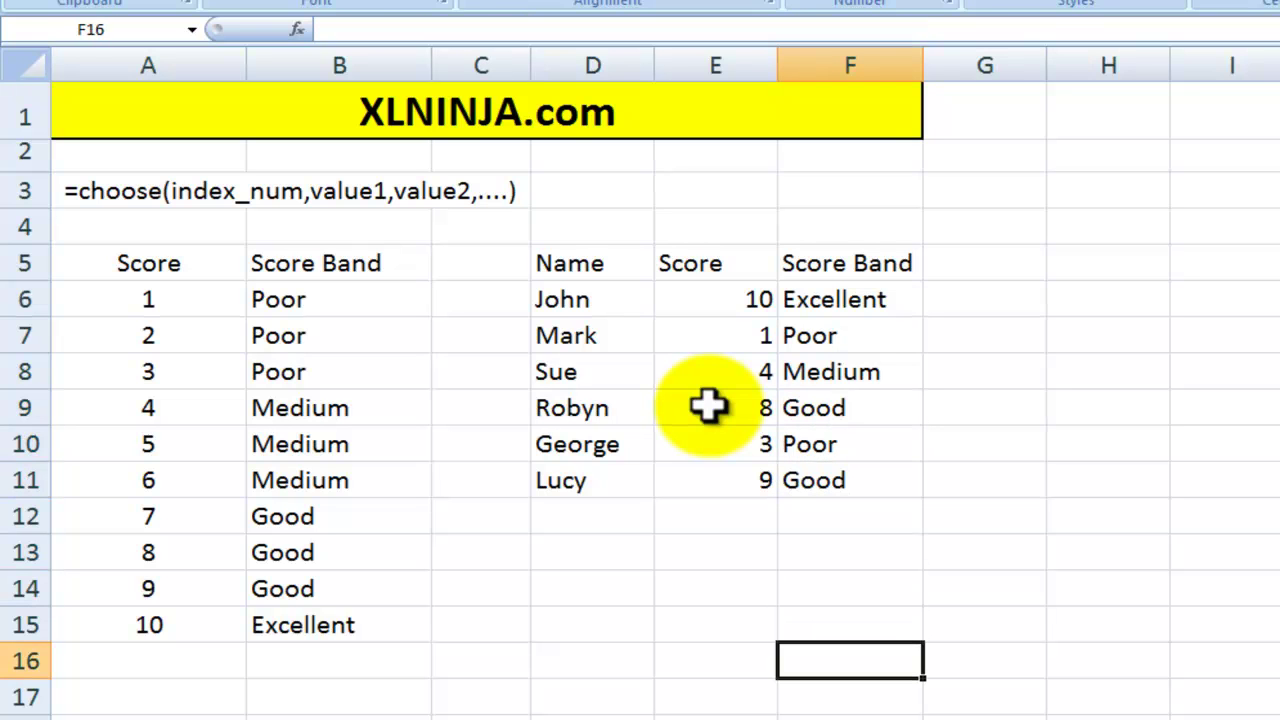
pyautogui.press('Down')
pyautogui.press('Down')
pyautogui.press('Down')
pyautogui.press('Down')
pyautogui.press('Down')
pyautogui.press('Down')
pyautogui.press('Down')
pyautogui.press('Down')
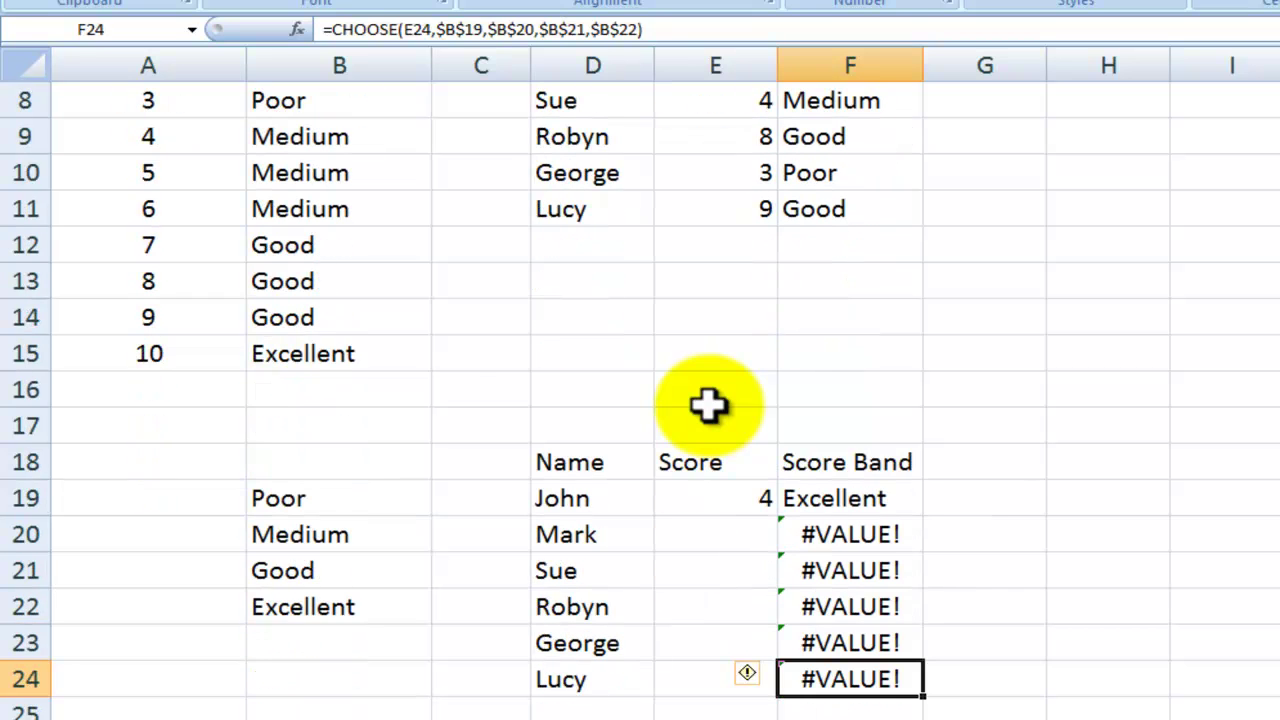
# - Review the band labels in B19:B22 and the CHOOSE formula in F19
pyautogui.scroll(2, 374, 331)
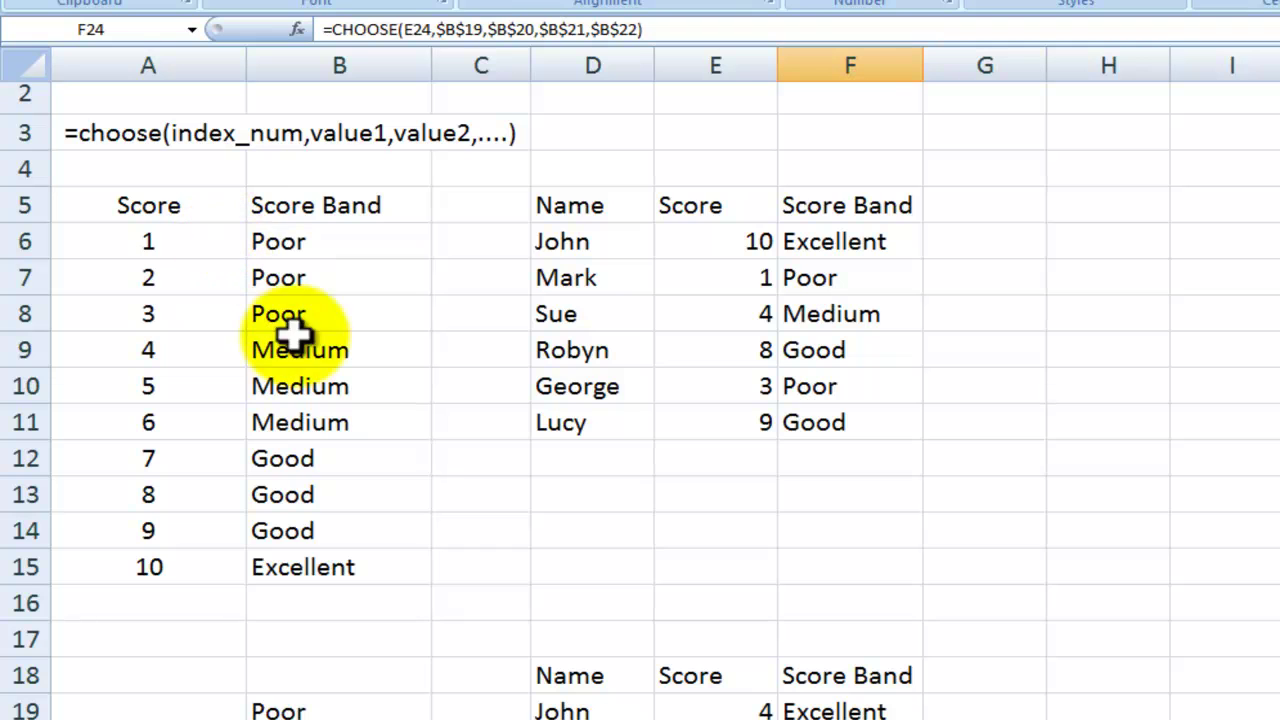
pyautogui.scroll(-3, 292, 365)
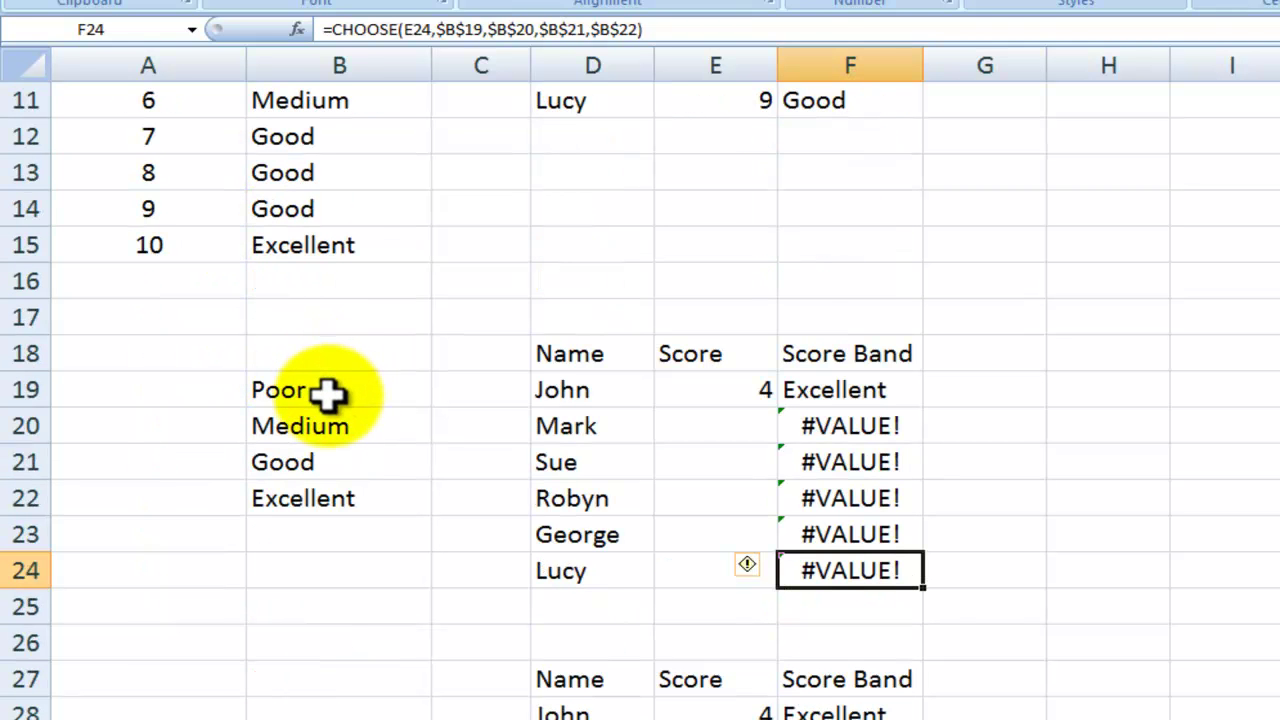
pyautogui.moveTo(328, 393); pyautogui.dragTo(322, 484)
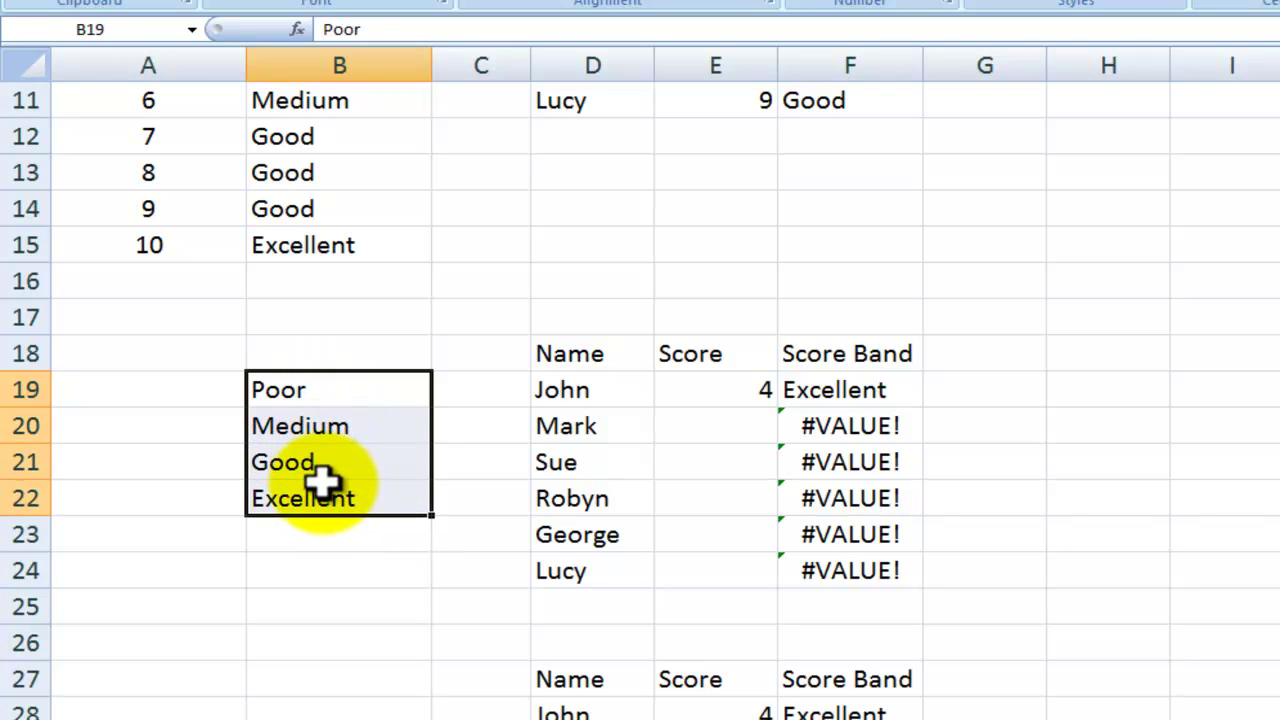
pyautogui.click(837, 391)
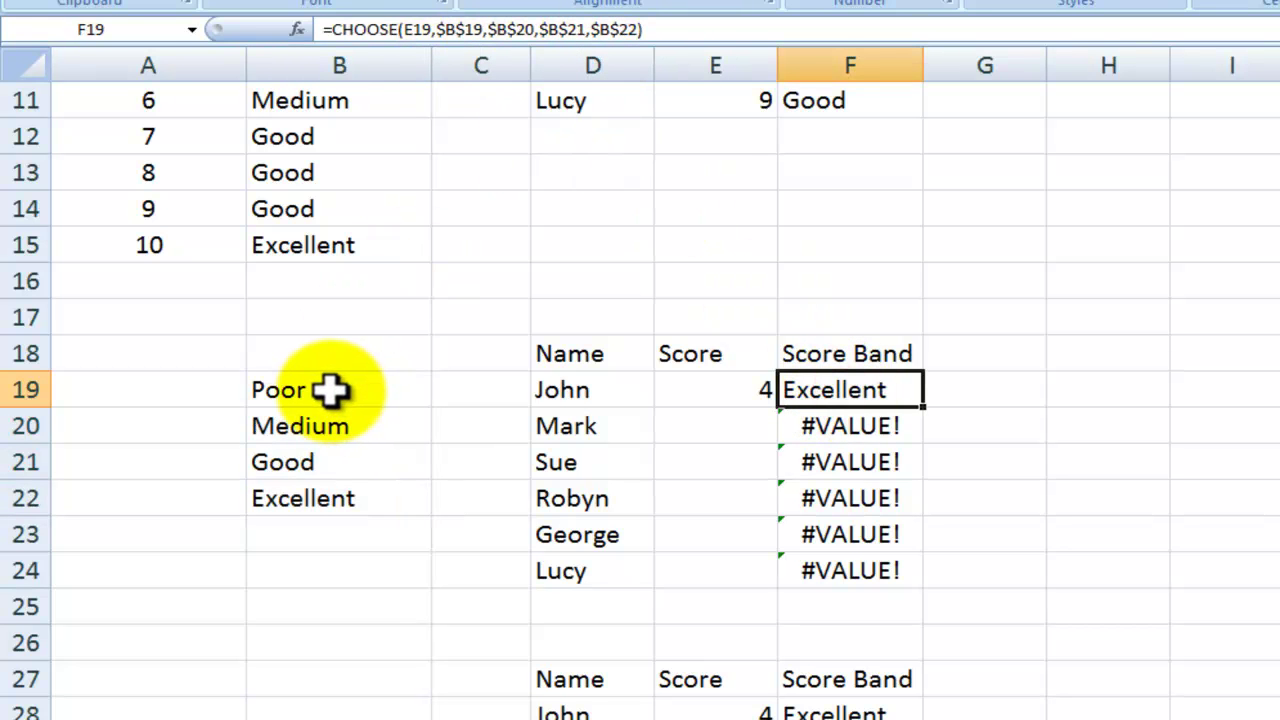
pyautogui.moveTo(330, 390); pyautogui.dragTo(334, 491)
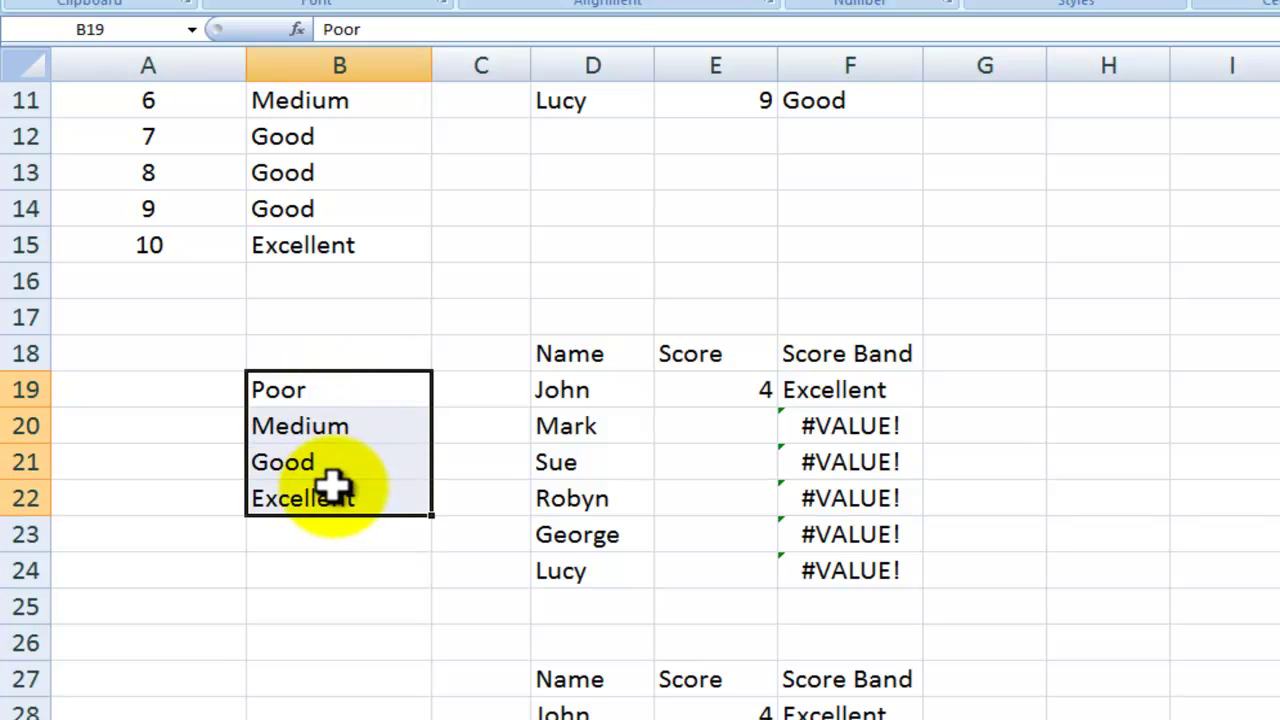
pyautogui.click(790, 390)
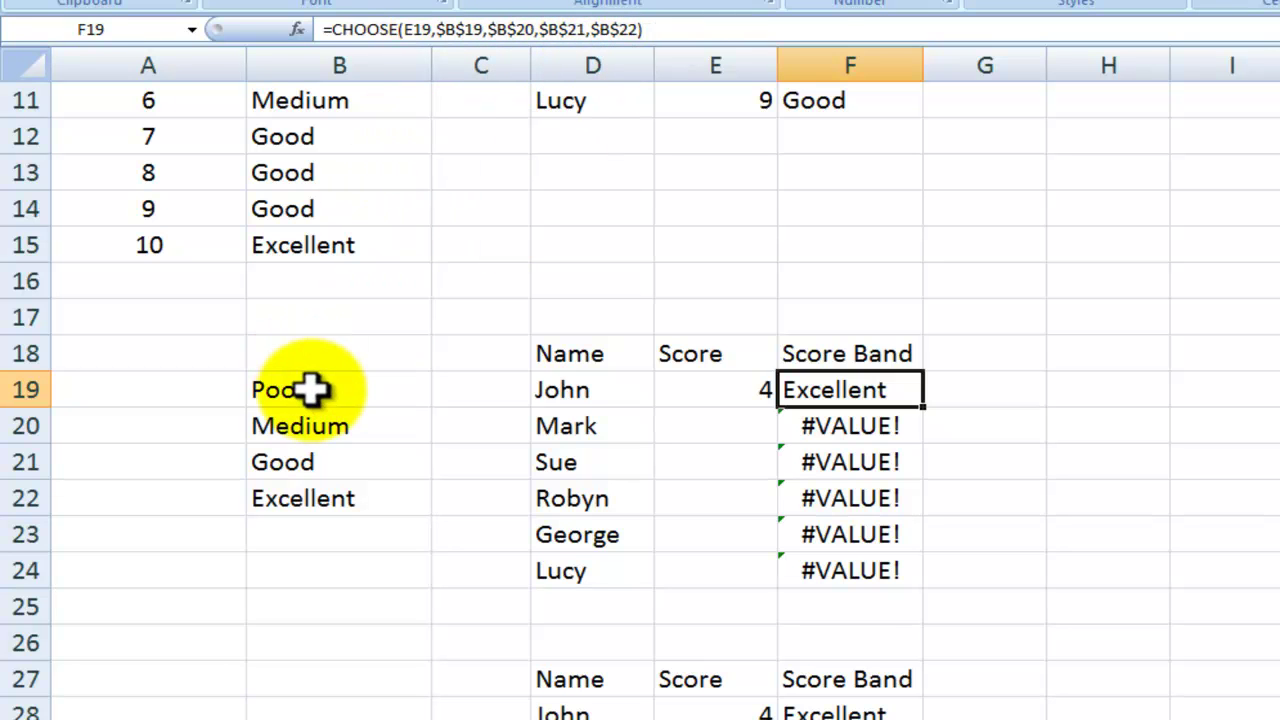
pyautogui.moveTo(312, 390); pyautogui.dragTo(323, 500)
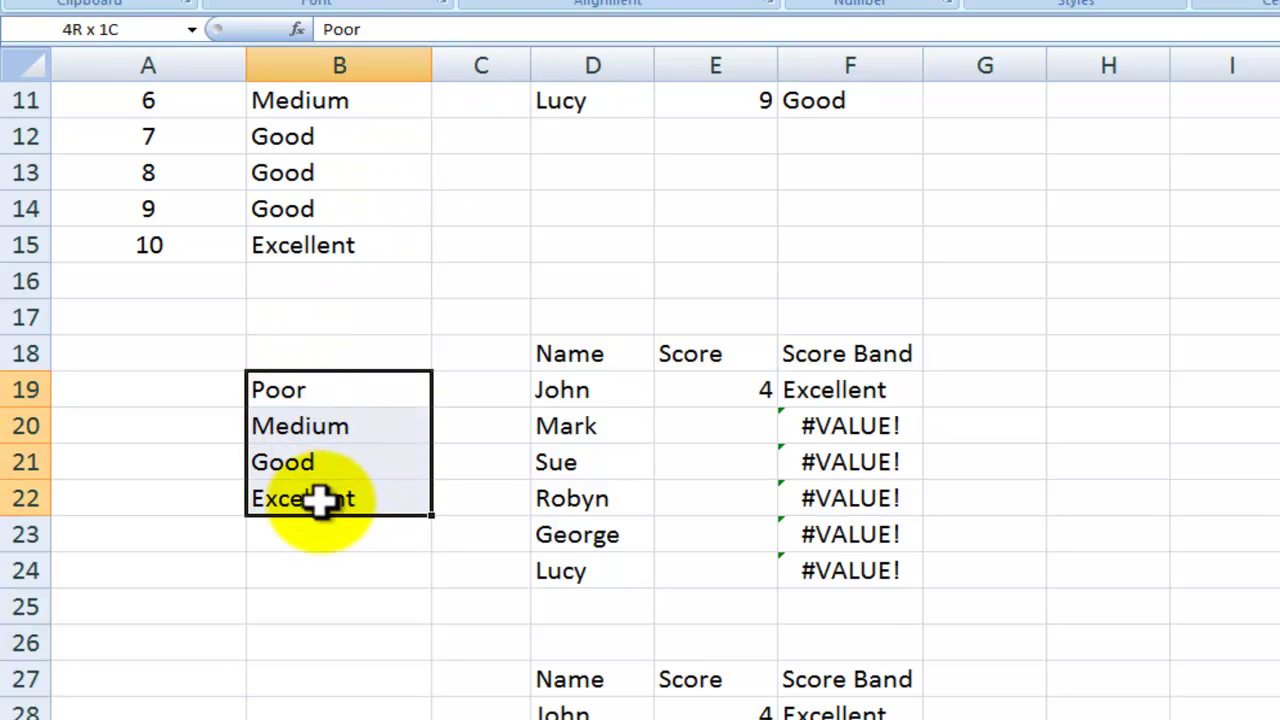
pyautogui.click(740, 420)
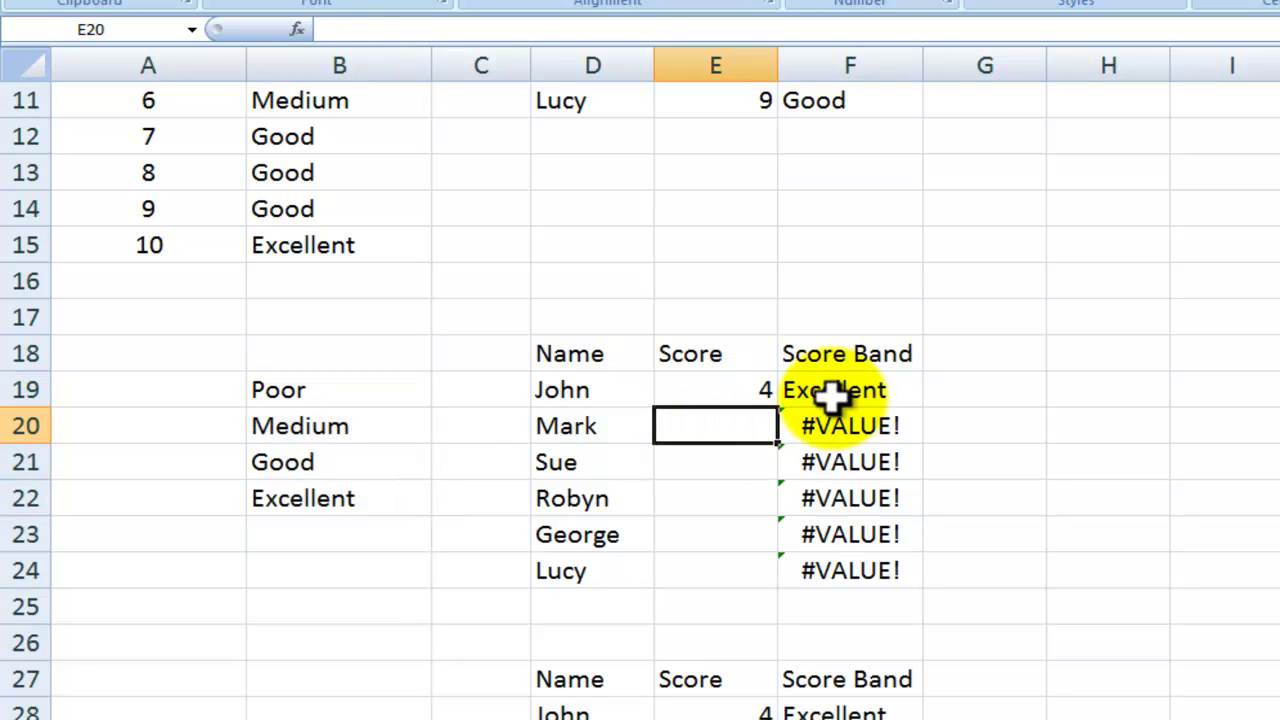
# - Trace labels Poor through Excellent and their $B$20–$B$22 references in F19's formula, leaving it unchanged
pyautogui.click(383, 393)
pyautogui.click(380, 426)
pyautogui.click(373, 391)
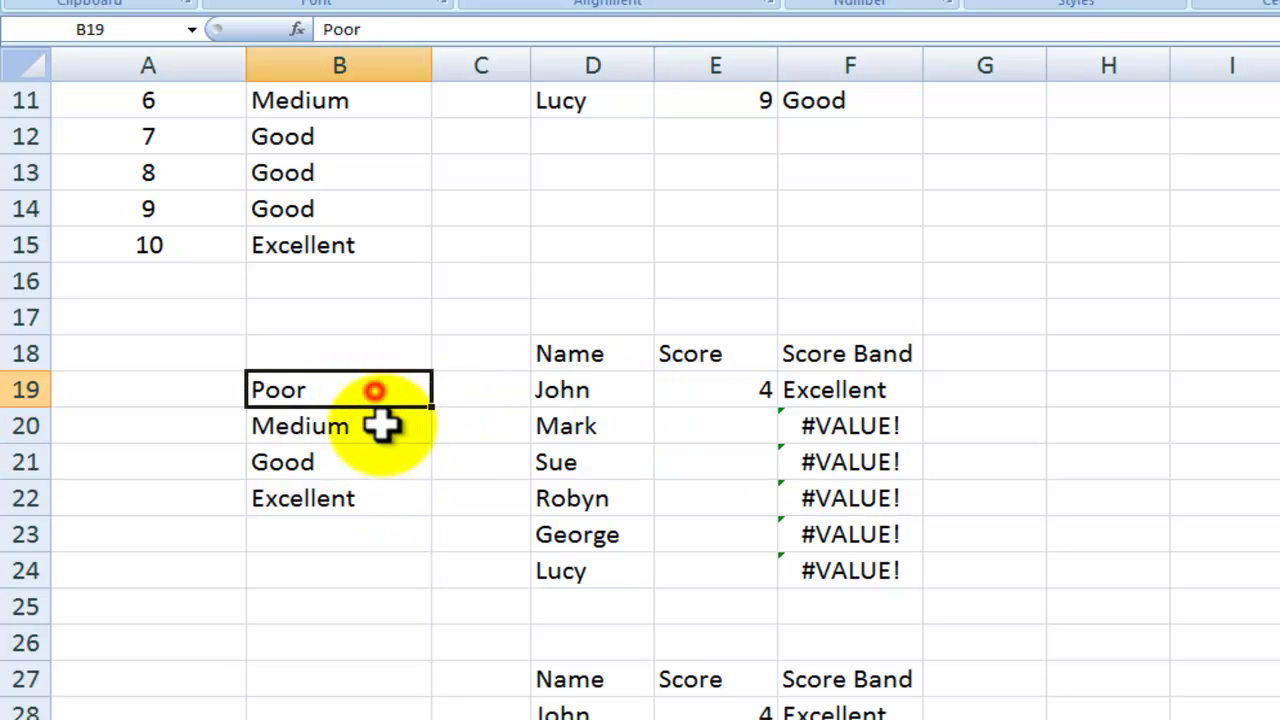
pyautogui.click(374, 428)
pyautogui.click(374, 463)
pyautogui.click(372, 500)
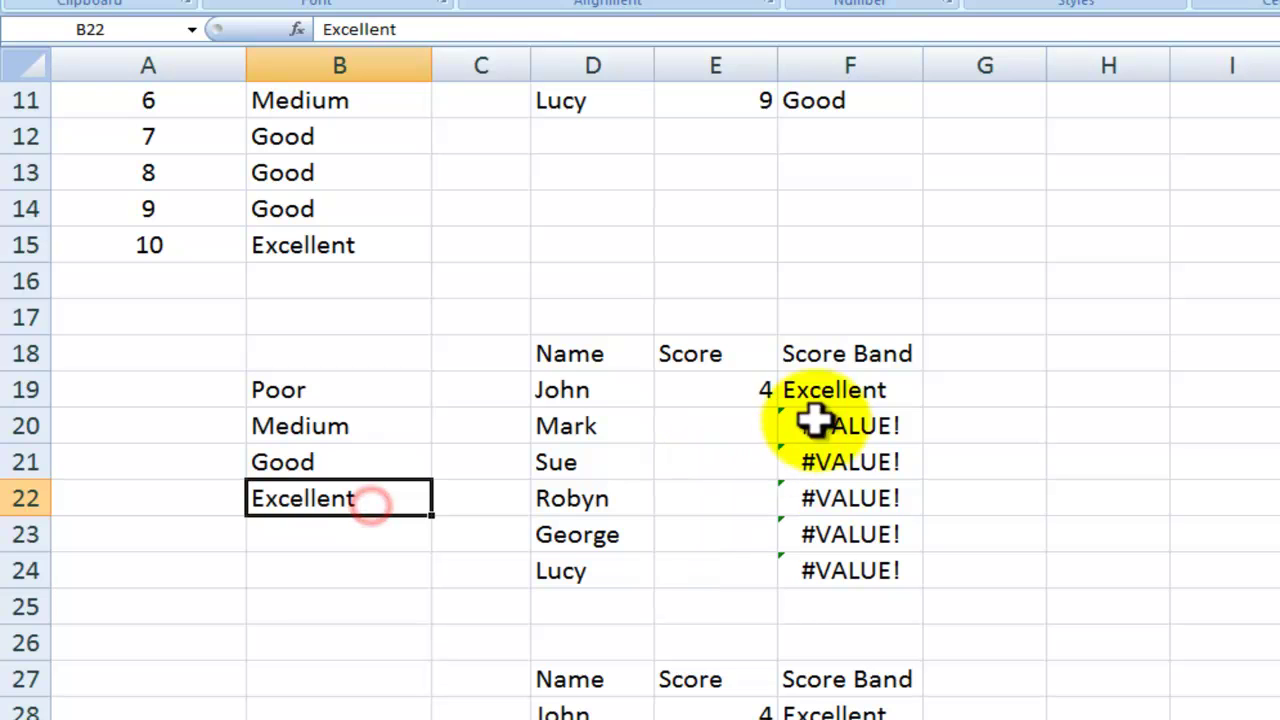
pyautogui.click(826, 388)
pyautogui.click(455, 31)
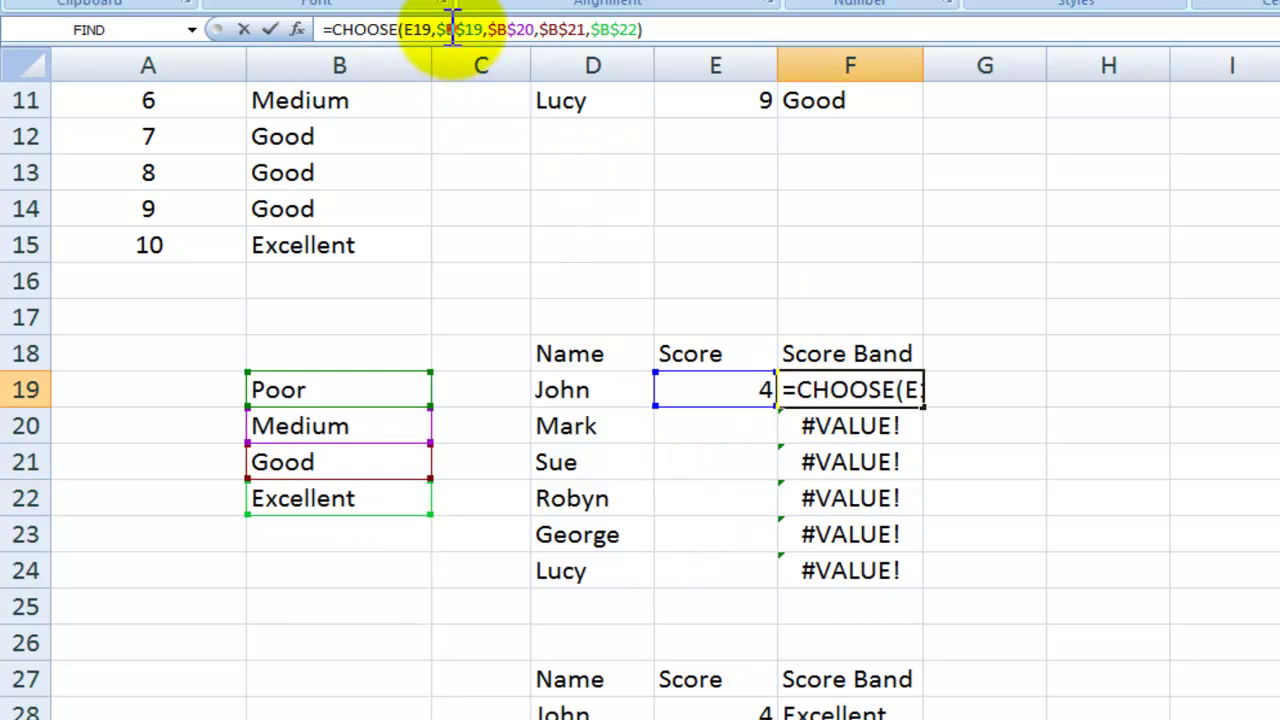
pyautogui.click(505, 30)
pyautogui.click(550, 30)
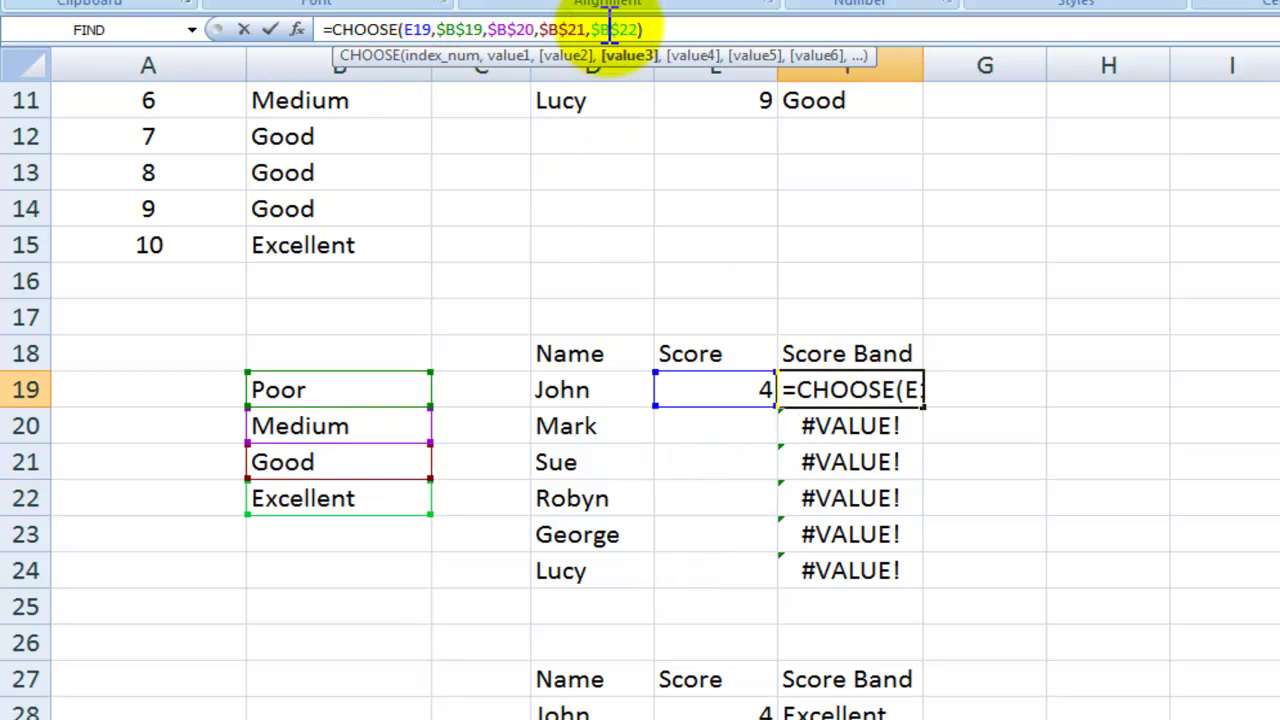
pyautogui.click(610, 30)
pyautogui.hotkey('ctrl', 'Return')
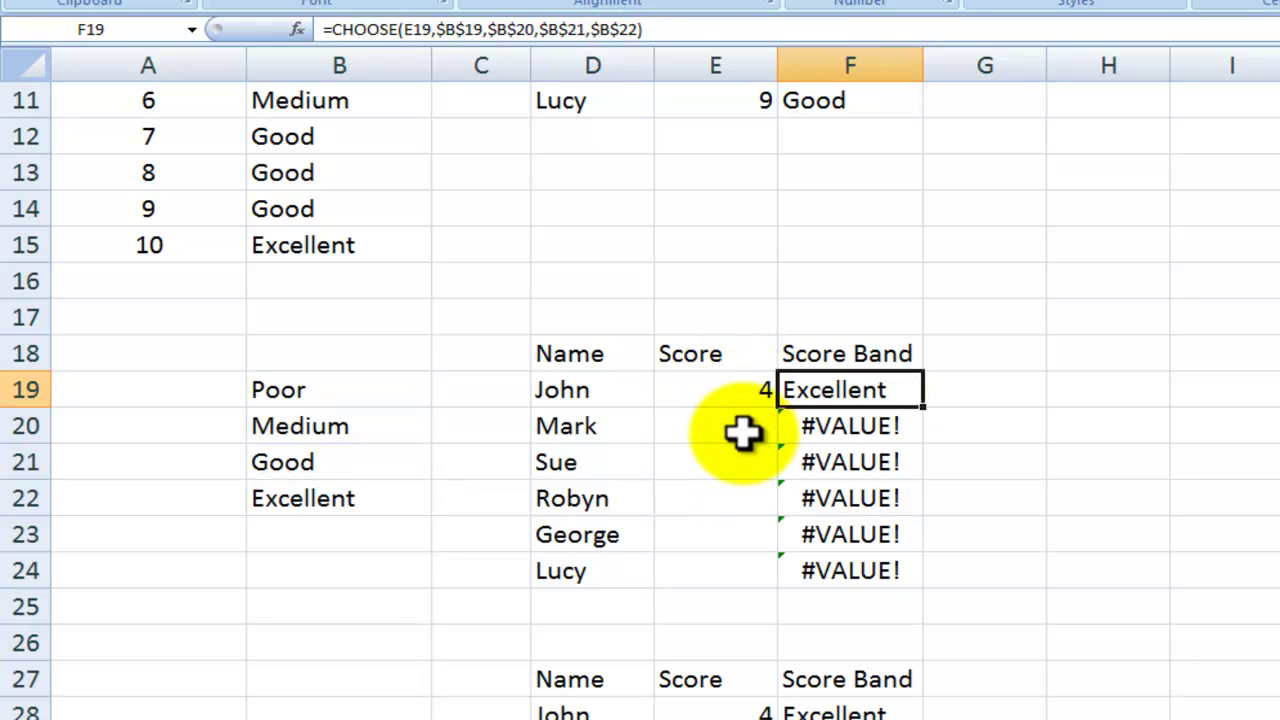
# - Enter scores 1, 2, 3, 2, 1 into E20:E24
pyautogui.click(742, 432)
pyautogui.write('1')
pyautogui.press('Return')
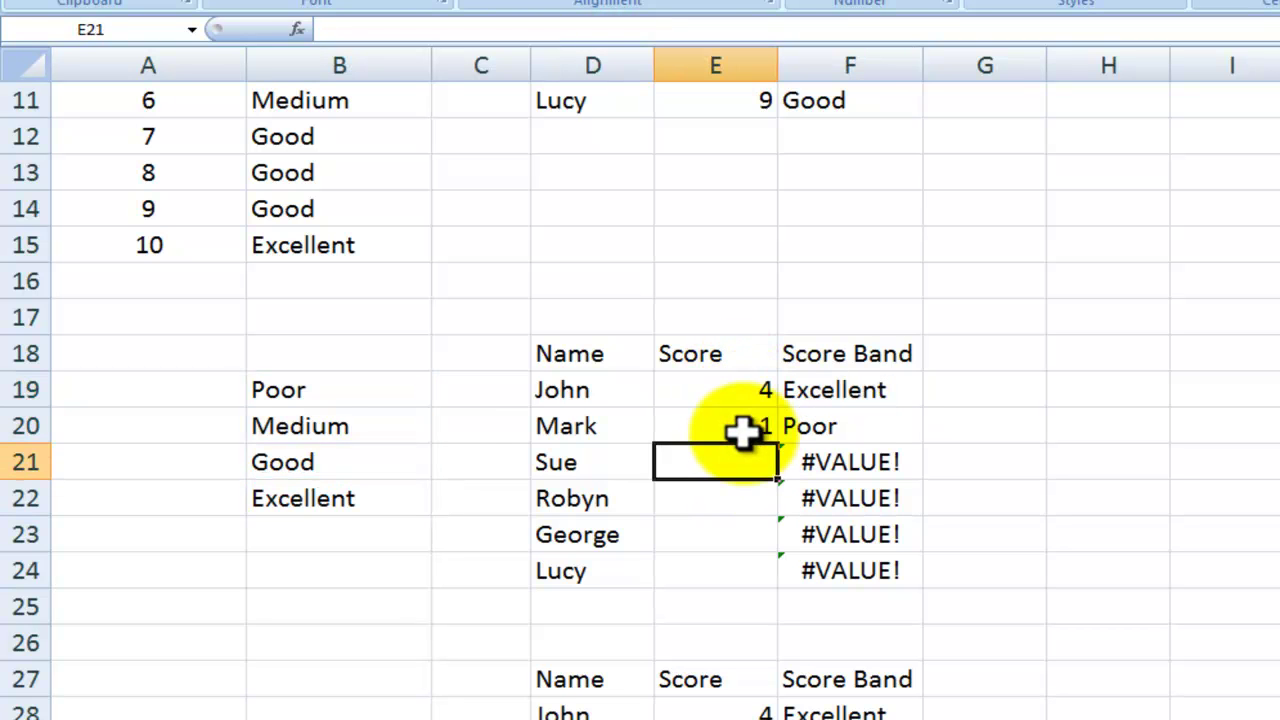
pyautogui.write('2')
pyautogui.press('Return')
pyautogui.write('3')
pyautogui.press('Return')
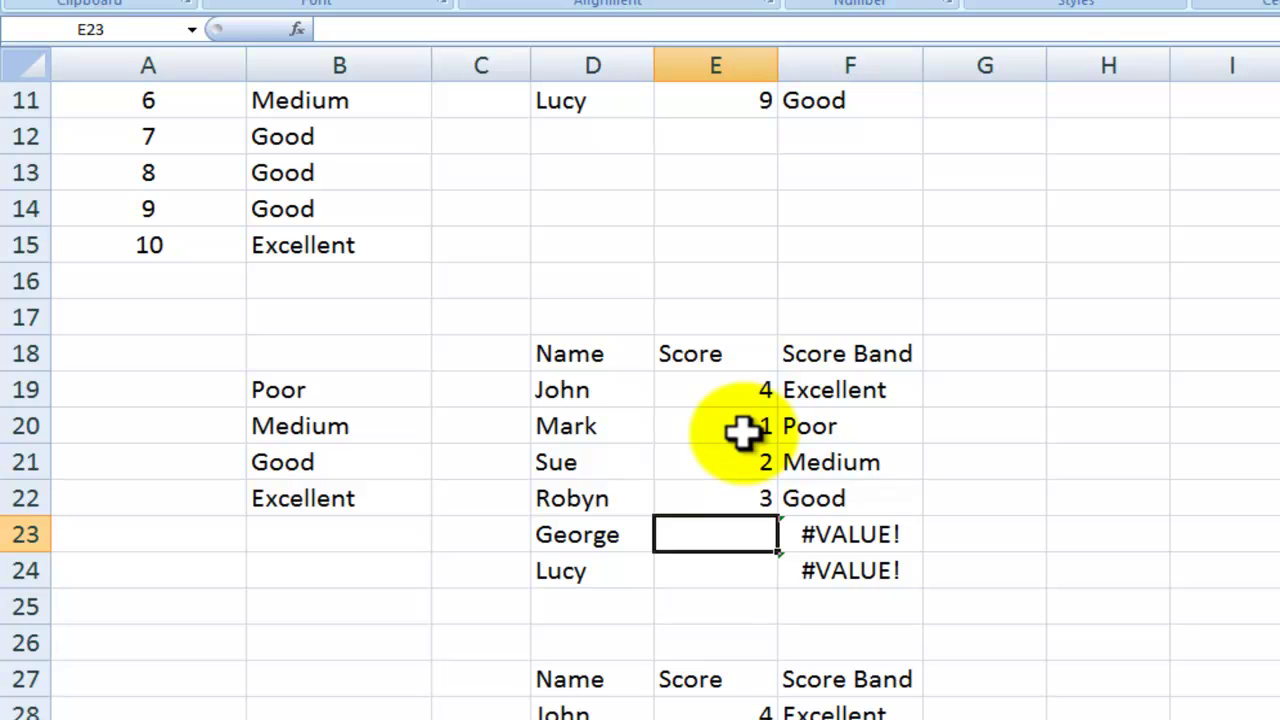
pyautogui.write('2')
pyautogui.press('Return')
pyautogui.write('1')
pyautogui.press('Return')
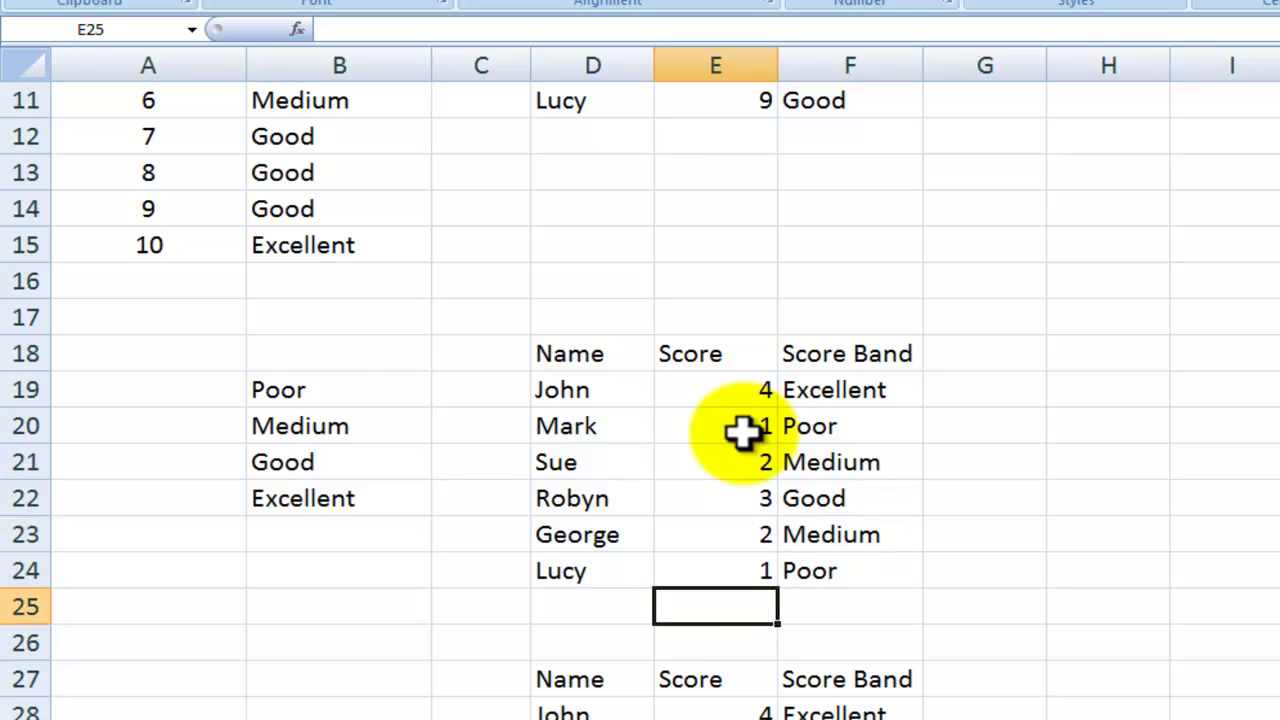
# - Scroll to the third table and review the four text label arguments in F28's CHOOSE formula
pyautogui.scroll(-2, 742, 431)
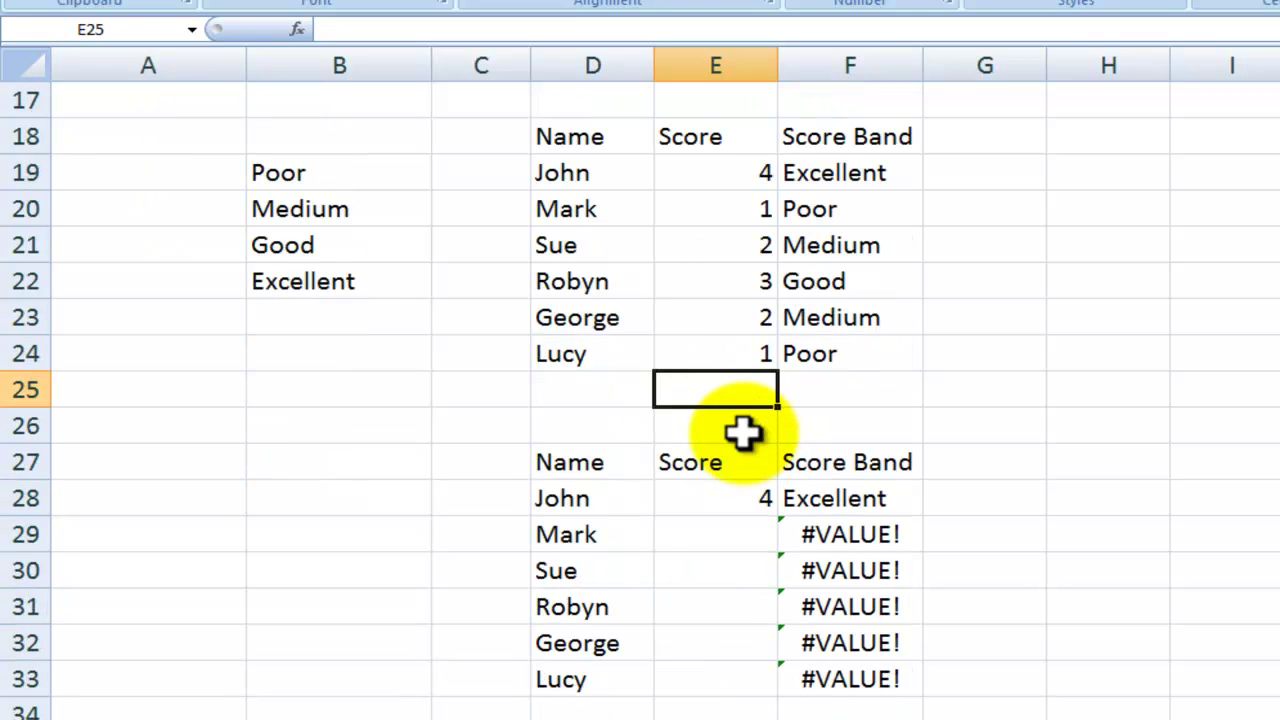
pyautogui.scroll(-1, 742, 431)
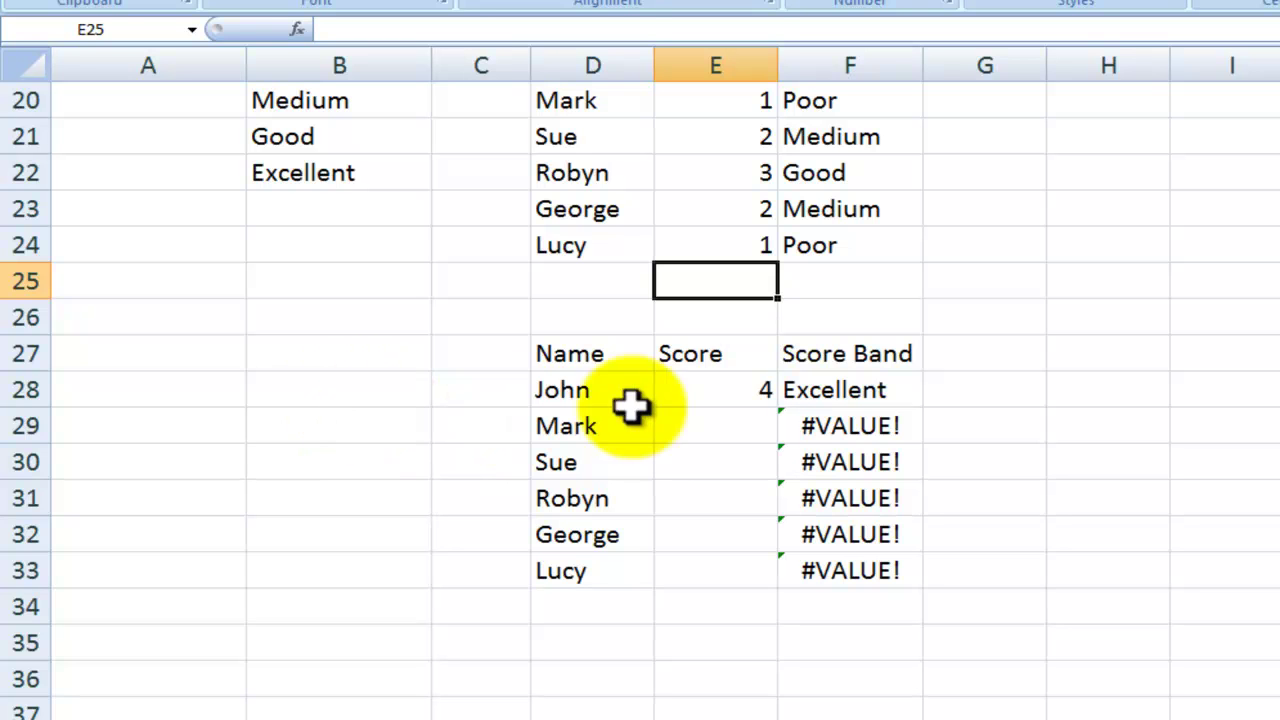
pyautogui.click(806, 382)
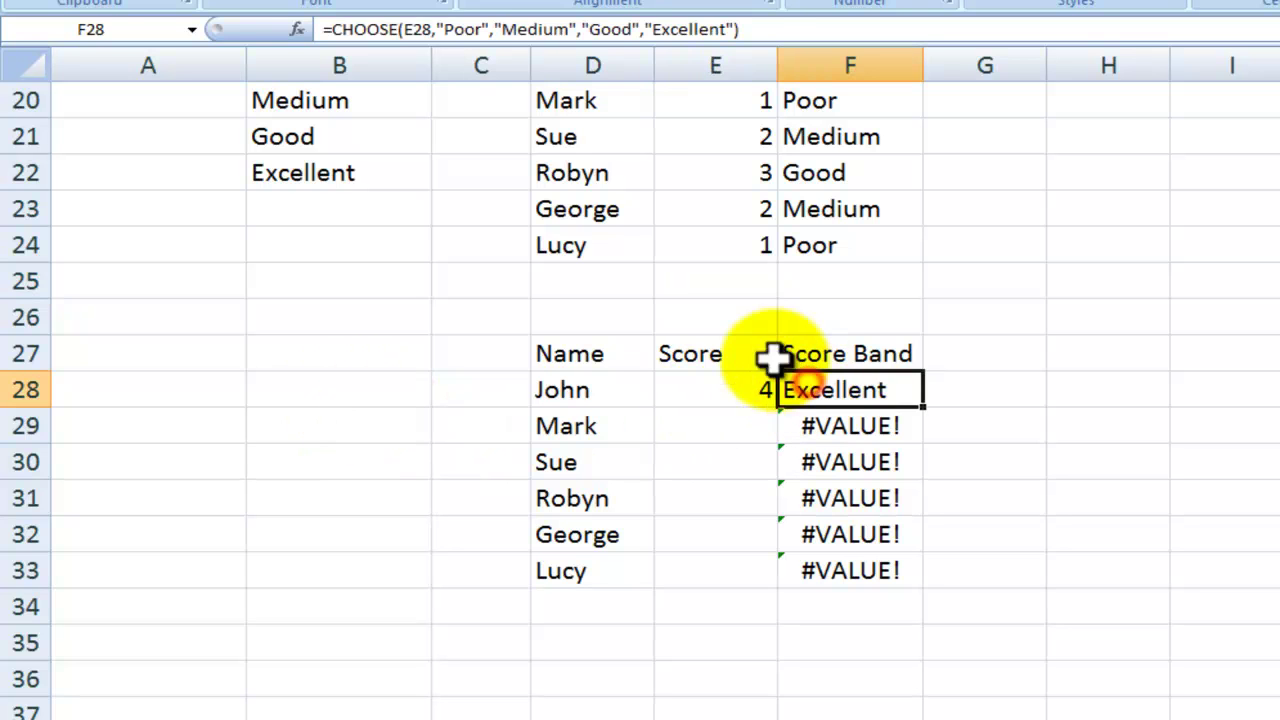
pyautogui.click(436, 30)
pyautogui.moveTo(436, 30); pyautogui.dragTo(733, 29)
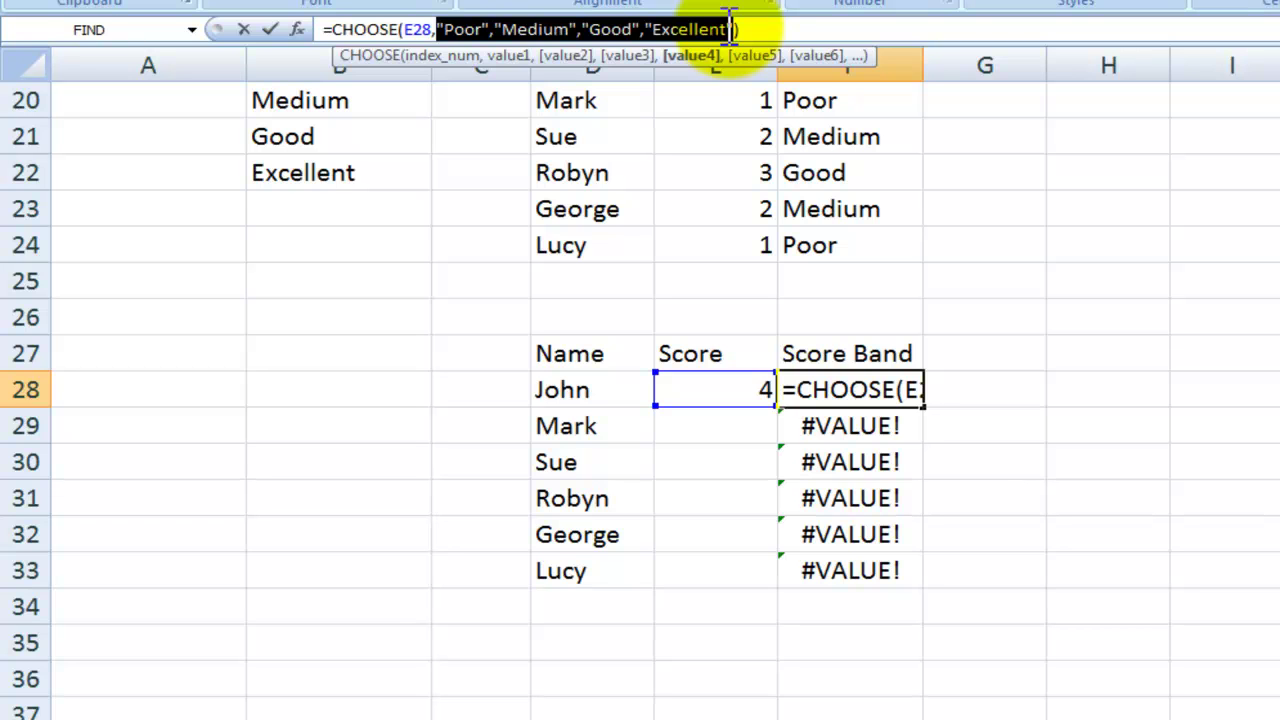
pyautogui.hotkey('ctrl', 'Return')
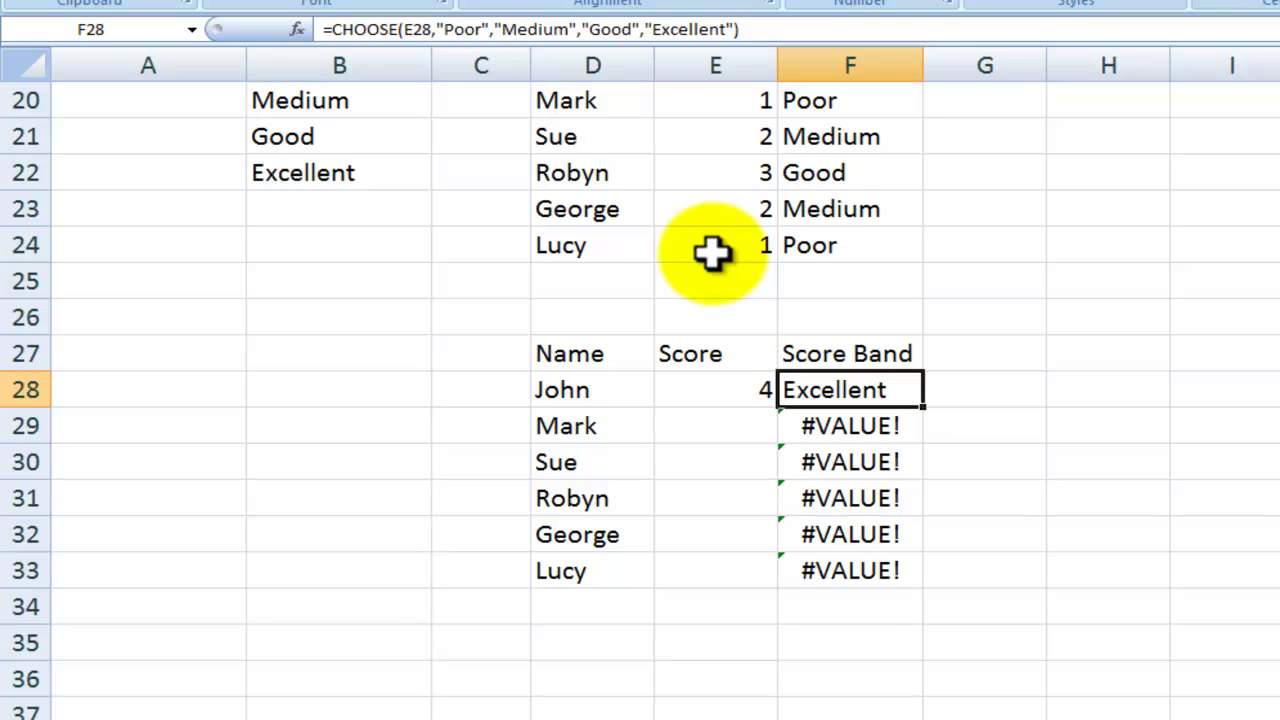
# - Check E28's score of 4 against the Medium, Good and Excellent arguments in F28
pyautogui.click(716, 392)
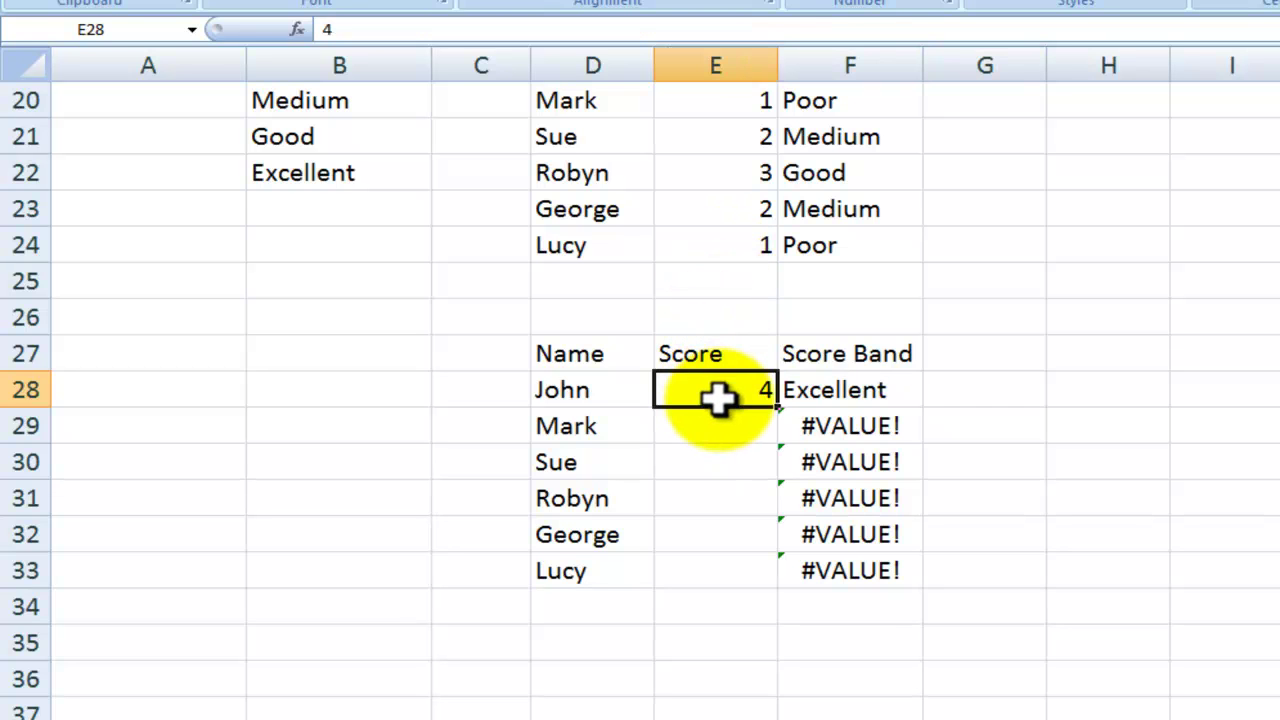
pyautogui.click(799, 393)
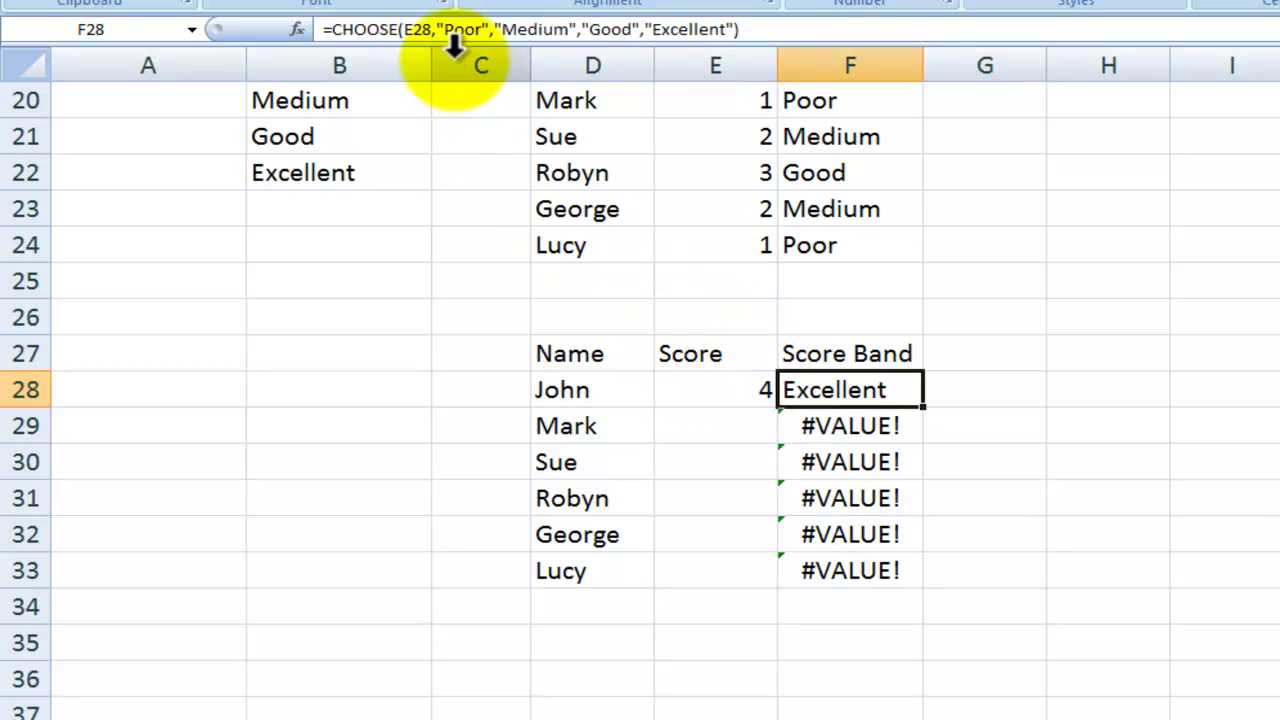
pyautogui.click(440, 29)
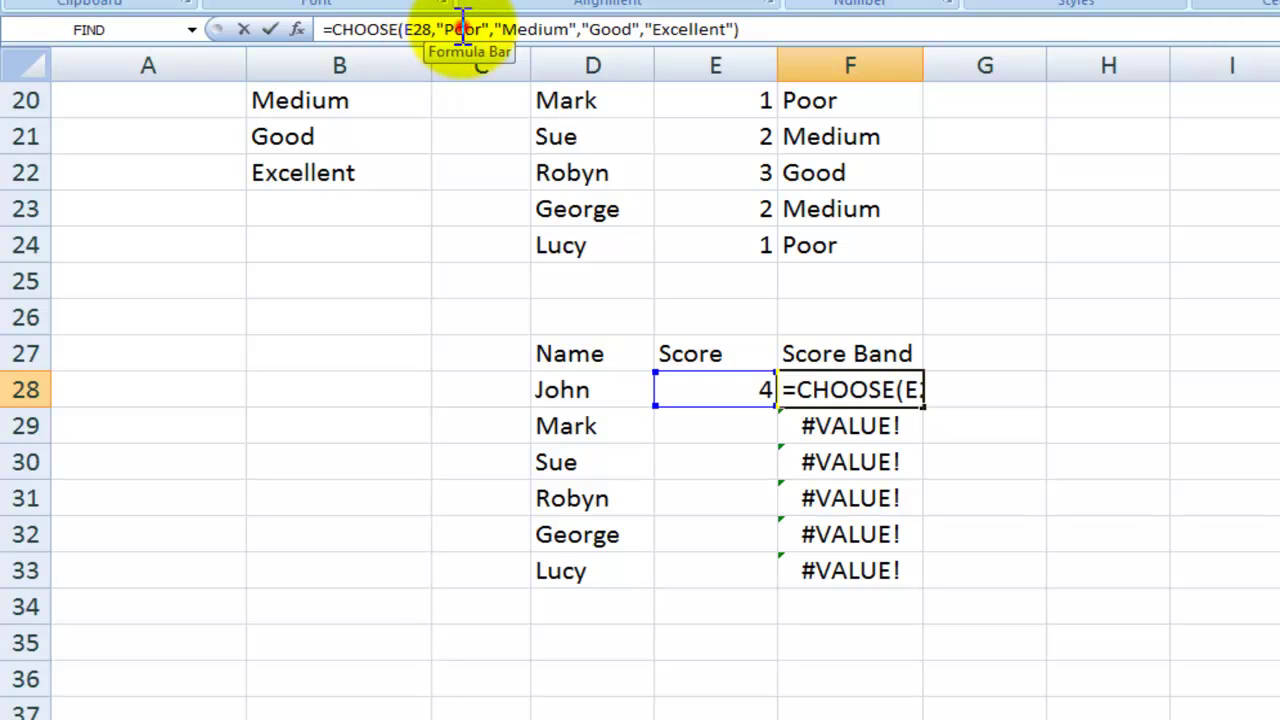
pyautogui.click(535, 29)
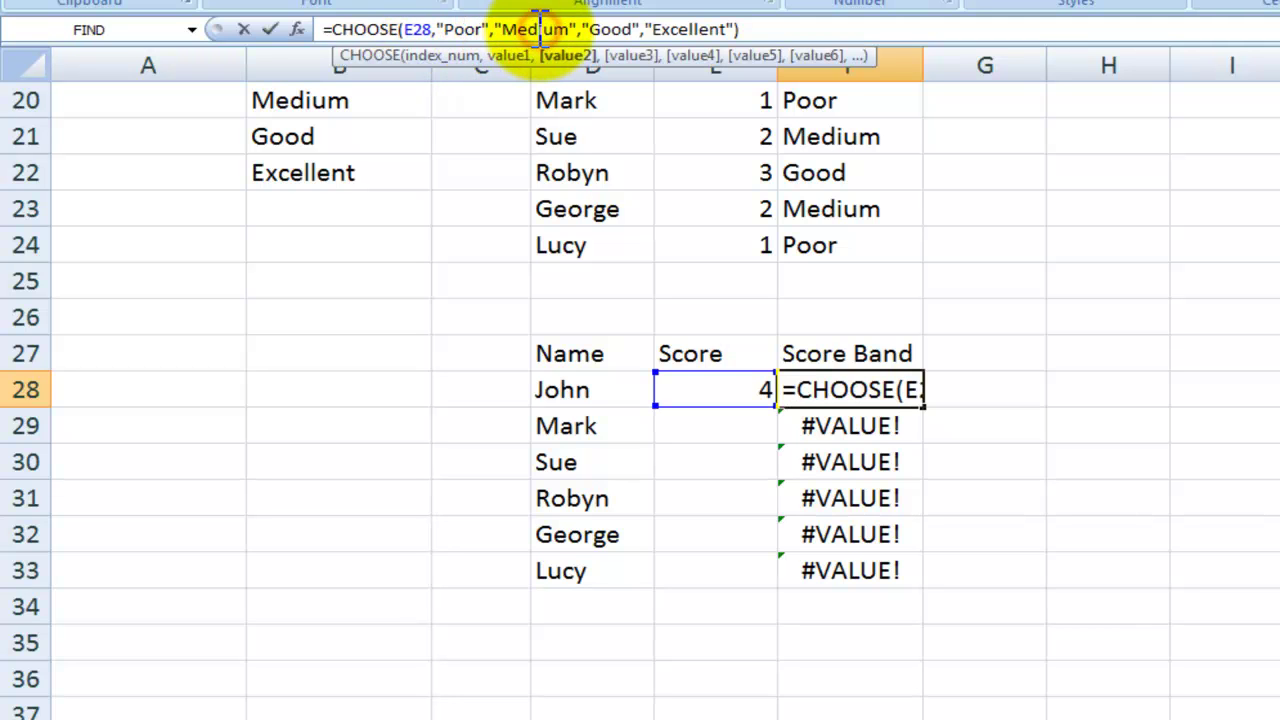
pyautogui.click(611, 29)
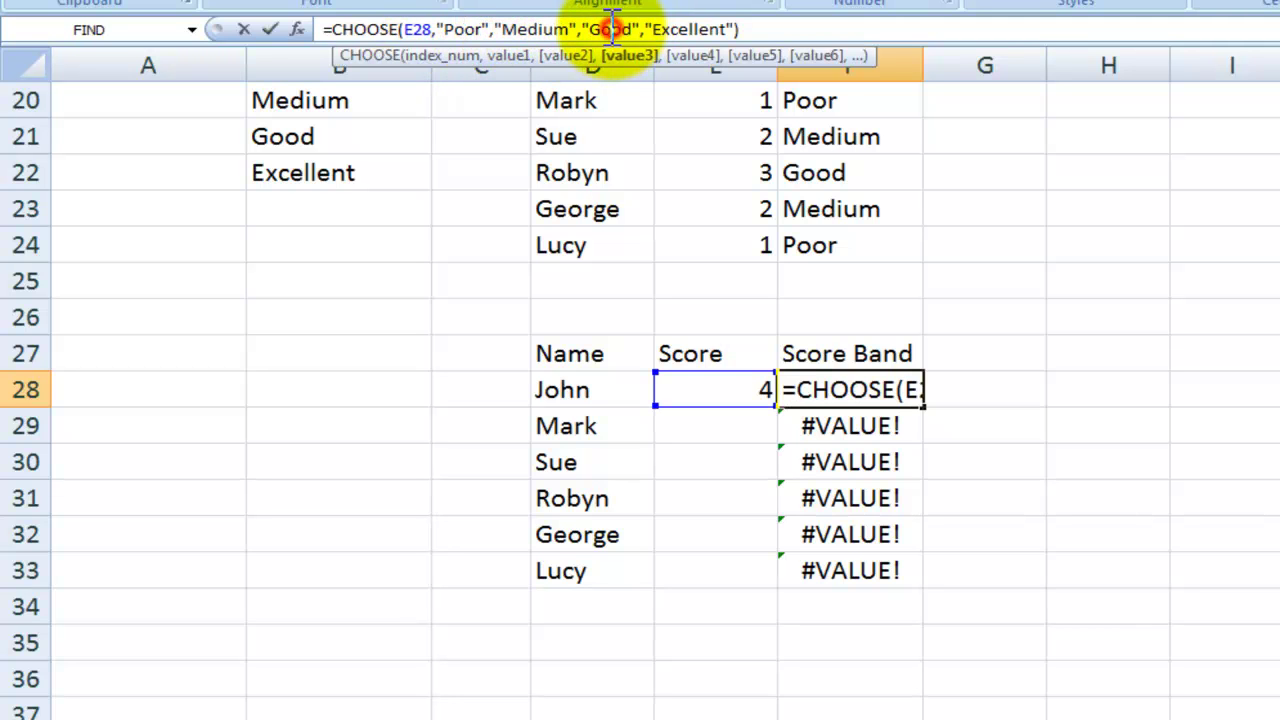
pyautogui.click(681, 28)
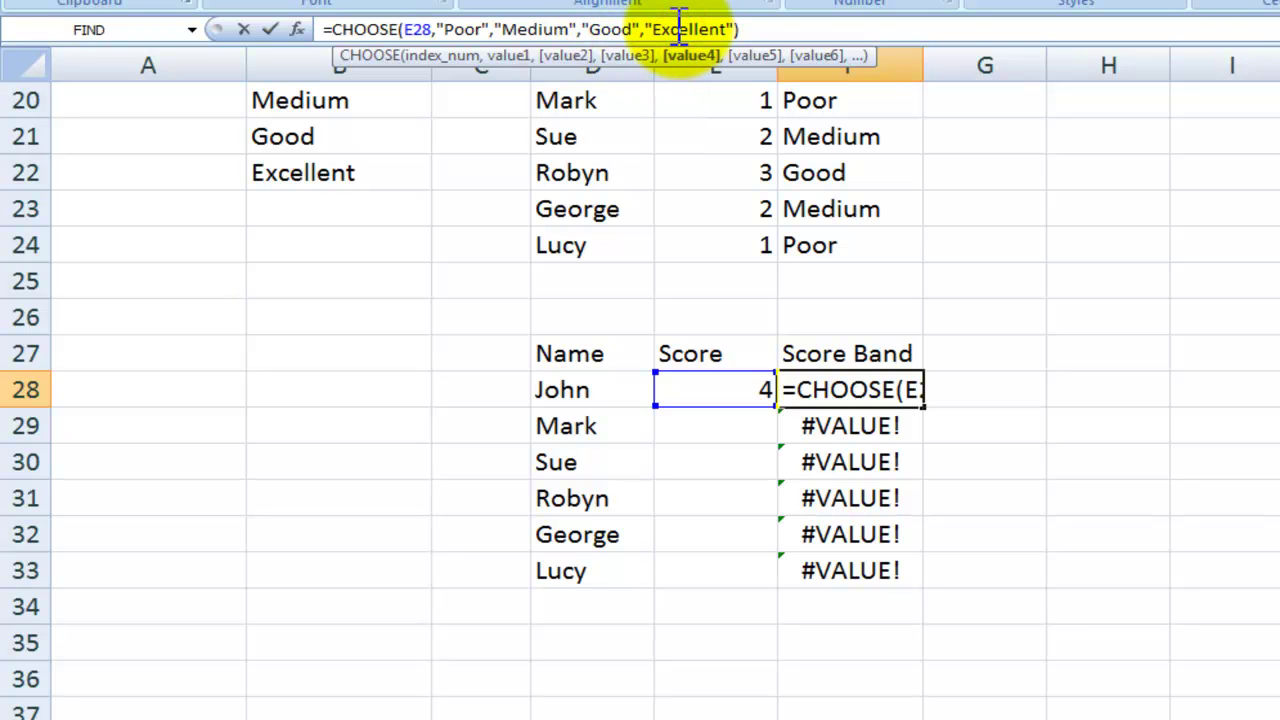
pyautogui.hotkey('ctrl', 'Return')
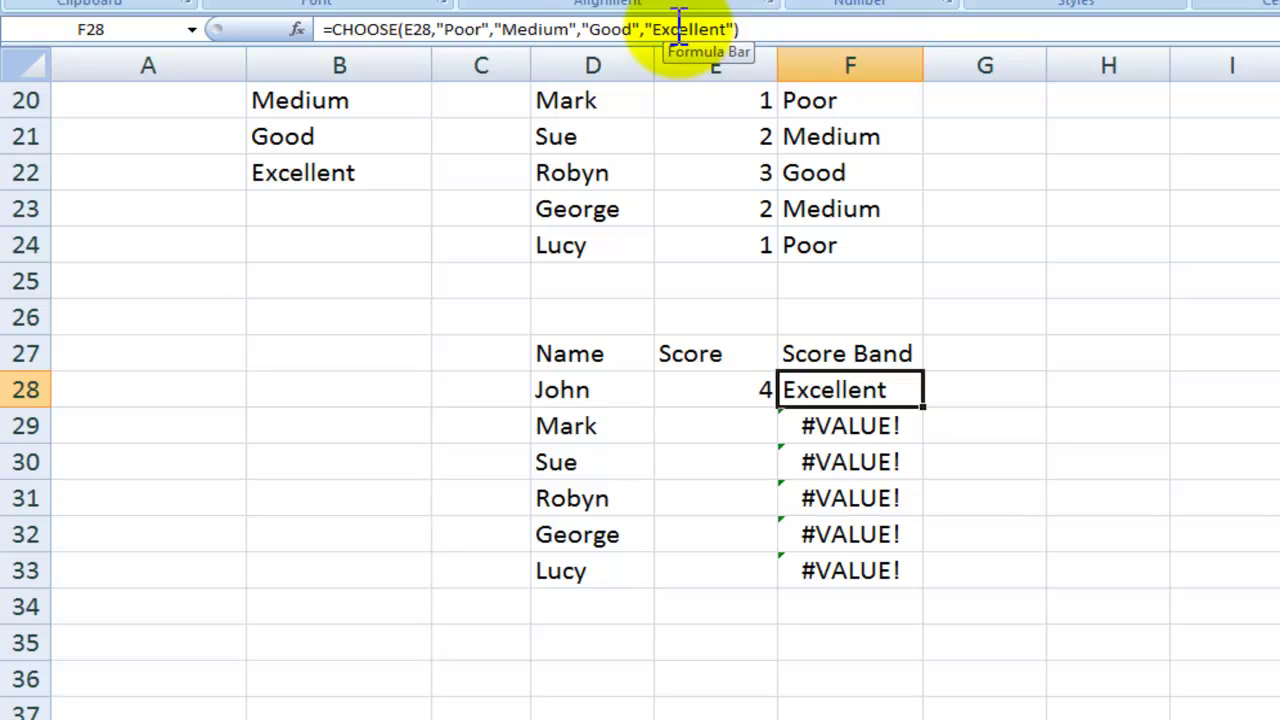
# - Enter scores 1, 2, 3, 4 in E29:E32 to get Poor, Medium, Good, Excellent
pyautogui.press('Down')
pyautogui.press('Left')
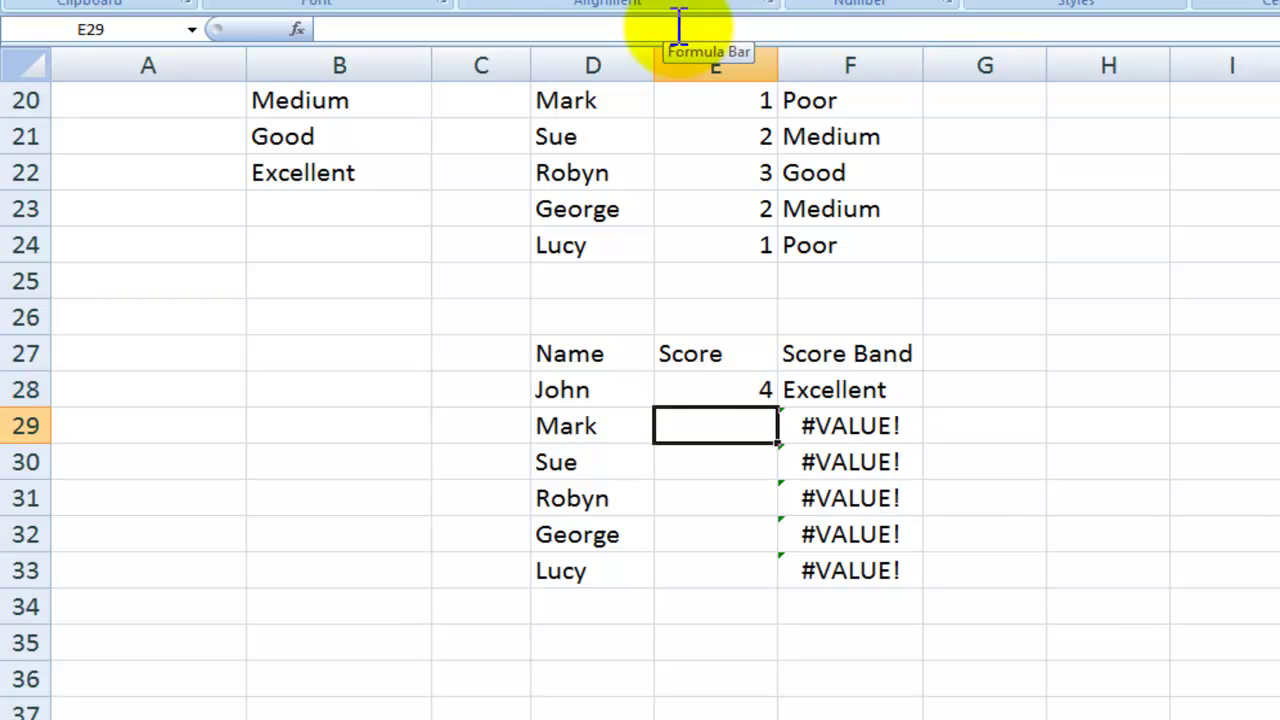
pyautogui.write('1')
pyautogui.press('Return')
pyautogui.write('2')
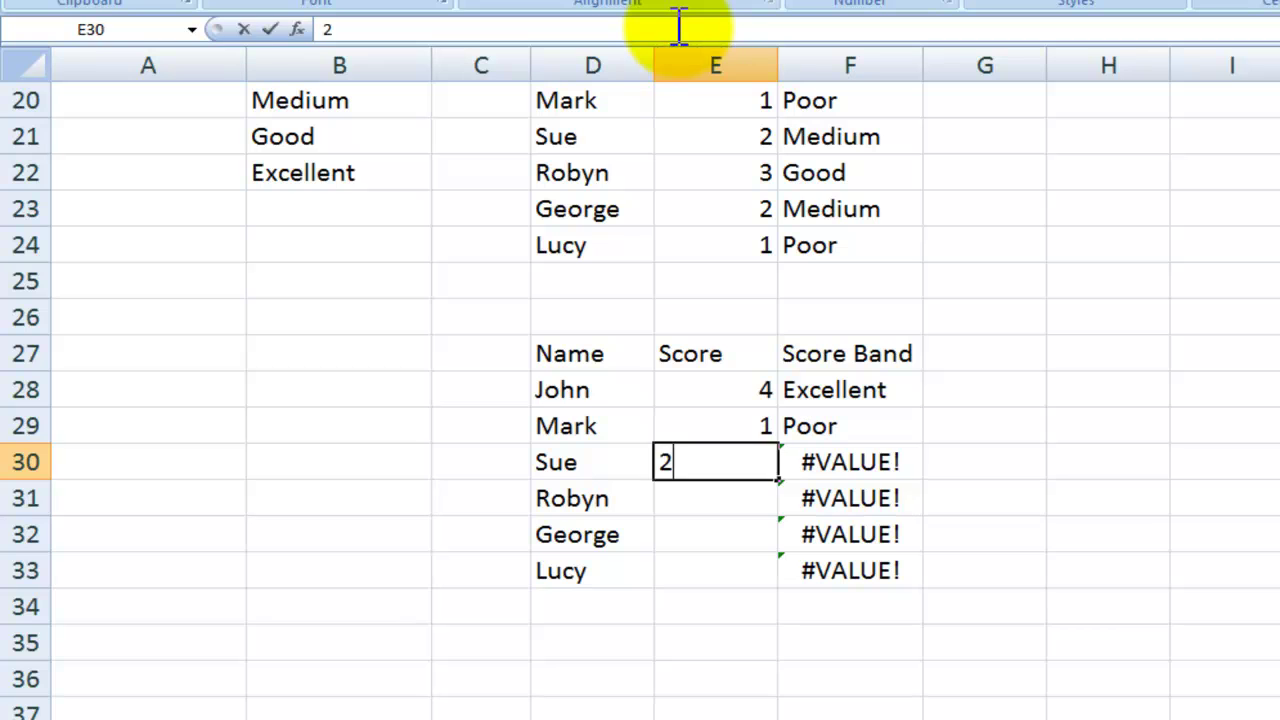
pyautogui.press('Return')
pyautogui.write('3')
pyautogui.press('Return')
pyautogui.write('4')
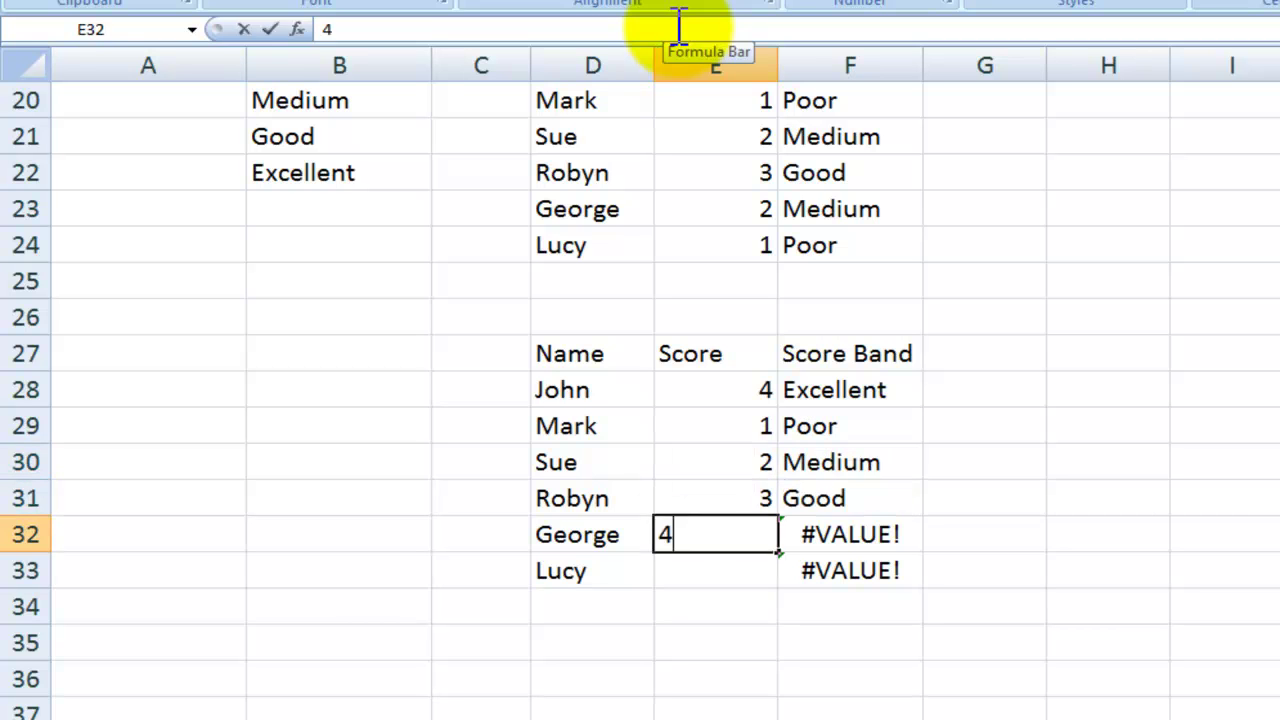
pyautogui.press('Return')
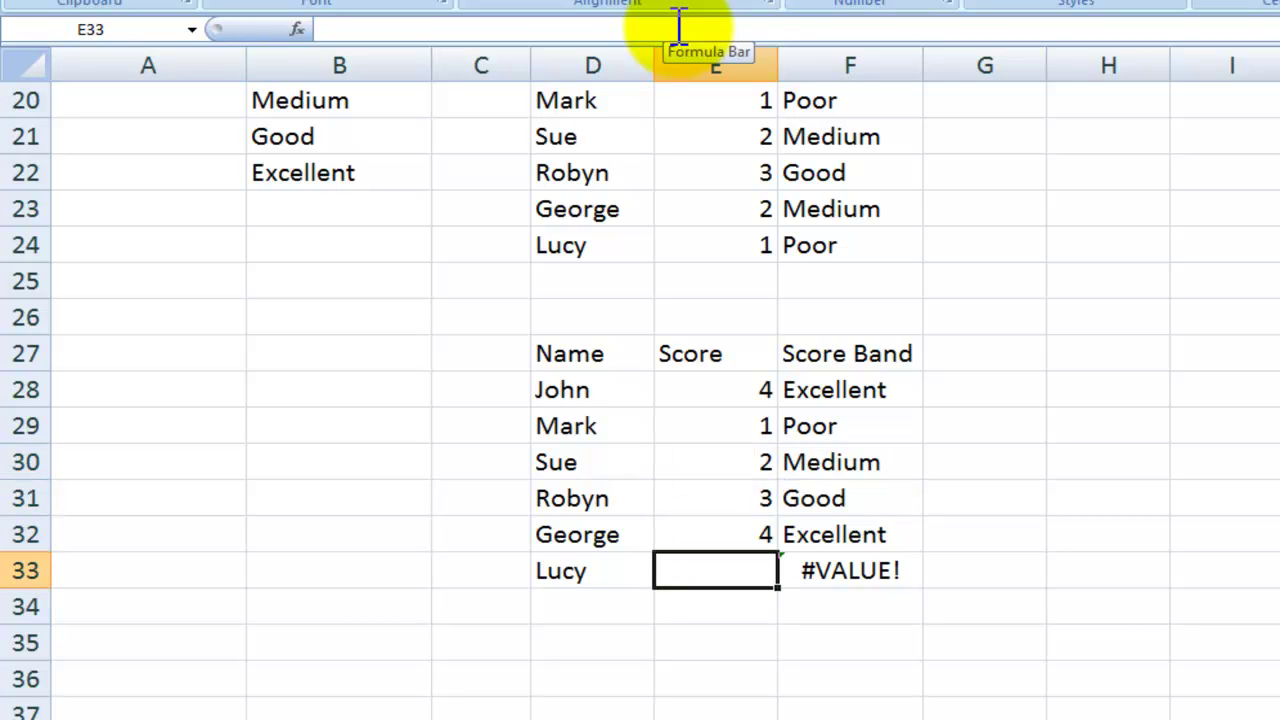
# - Try scores 5 and then 0 for the last student in E33
pyautogui.write('5')
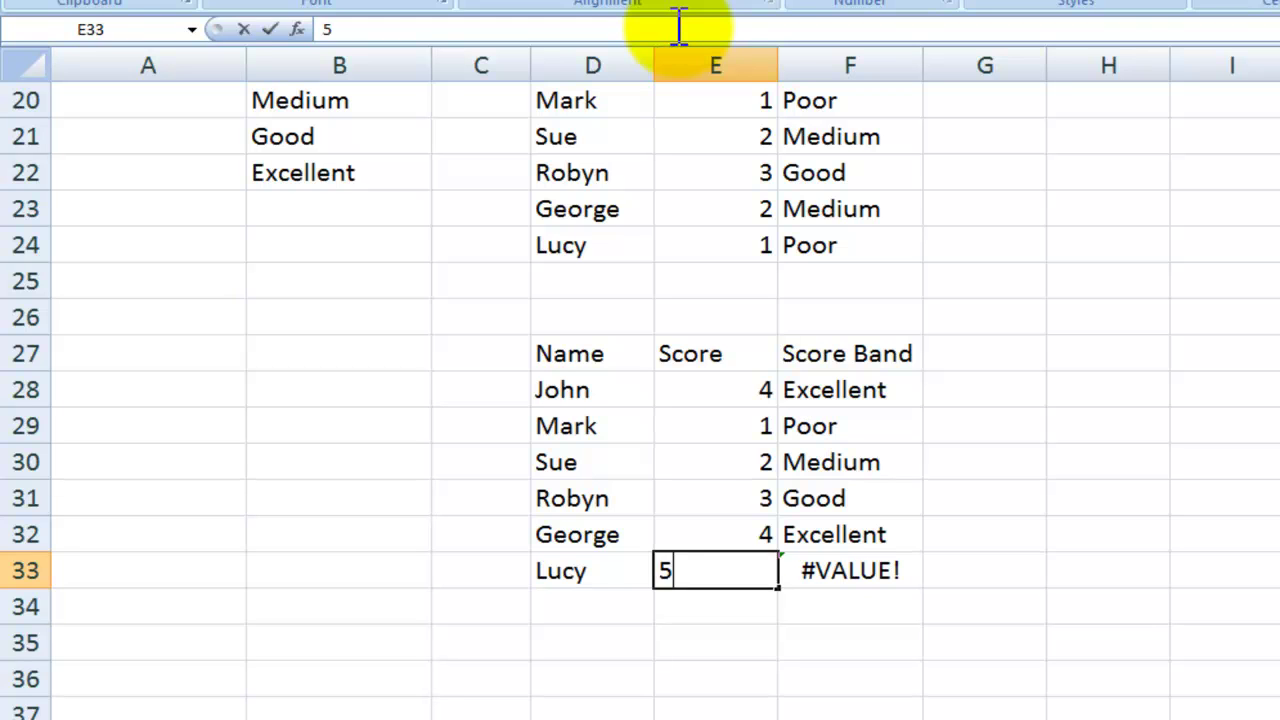
pyautogui.press('Return')
pyautogui.press('Up')
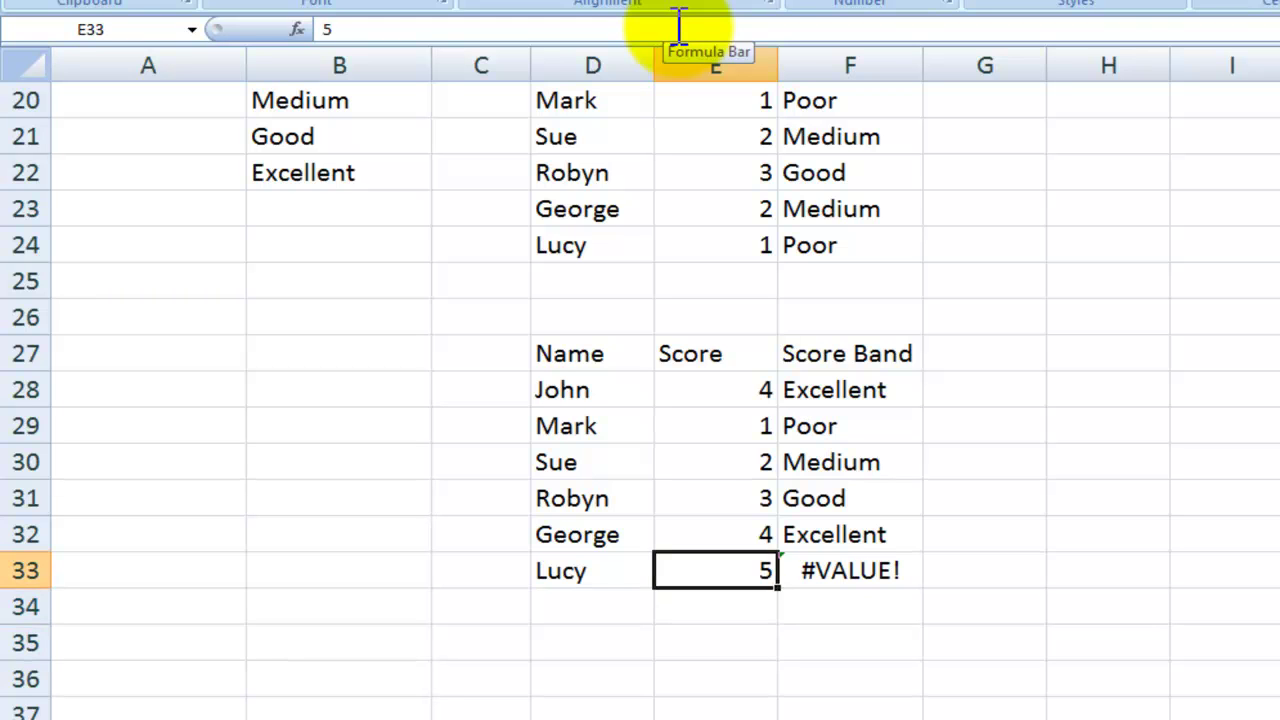
pyautogui.write('0')
pyautogui.press('Return')
pyautogui.press('Up')
# - Enter 2.3 as the last student's score and check the band formula in F30
pyautogui.write('2.3')
pyautogui.press('Return')
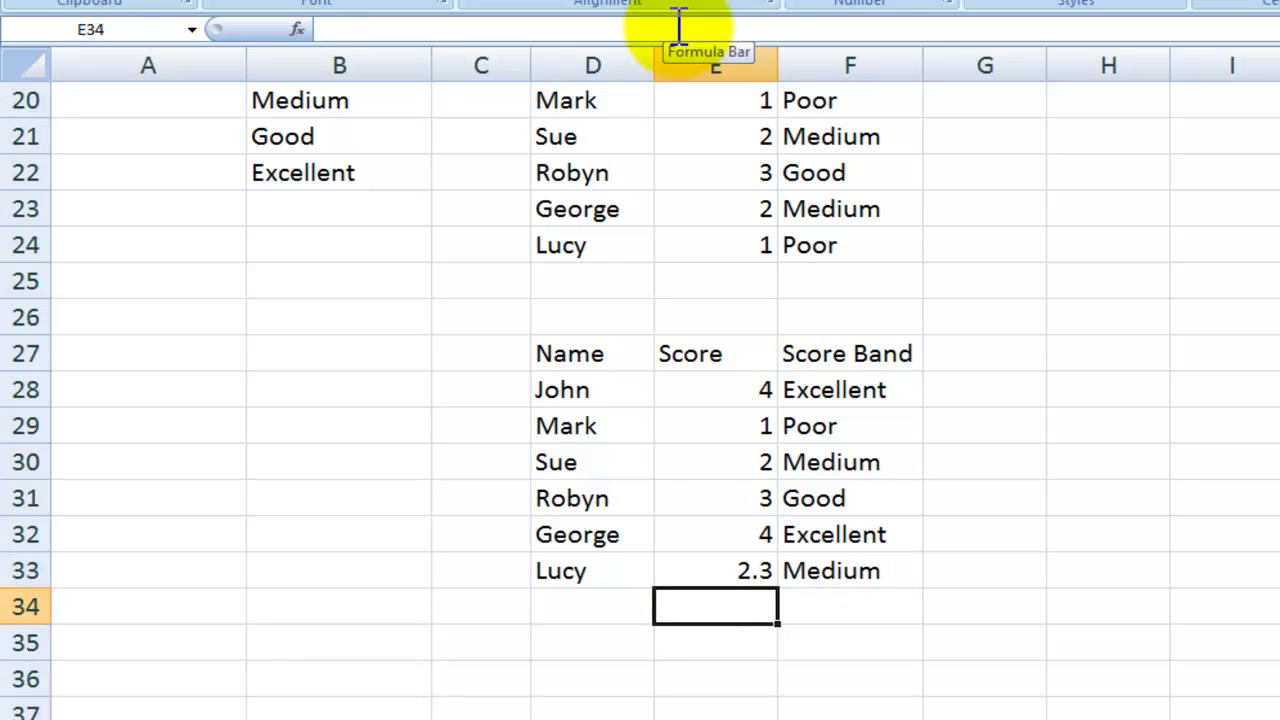
pyautogui.press('Up')
pyautogui.press('Up')
pyautogui.press('Up')
pyautogui.press('Up')
pyautogui.press('Right')
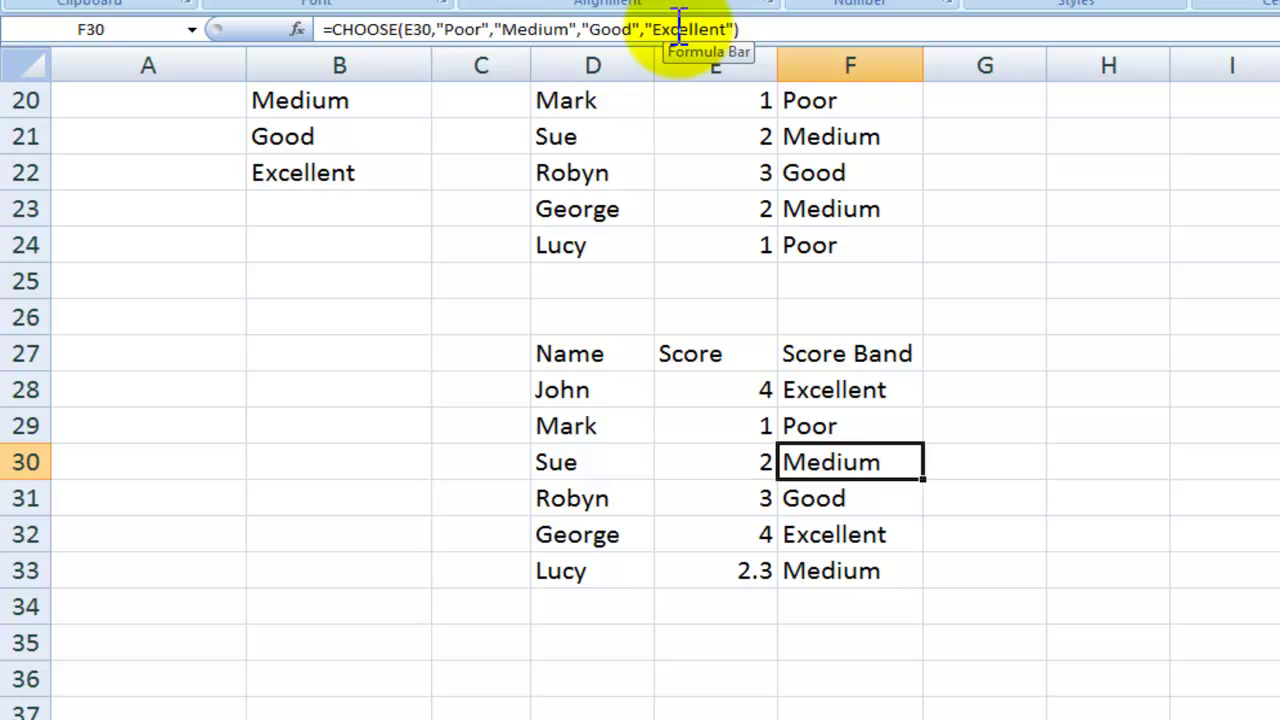
pyautogui.press('Left')
pyautogui.press('Down')
pyautogui.press('Down')
pyautogui.press('Down')
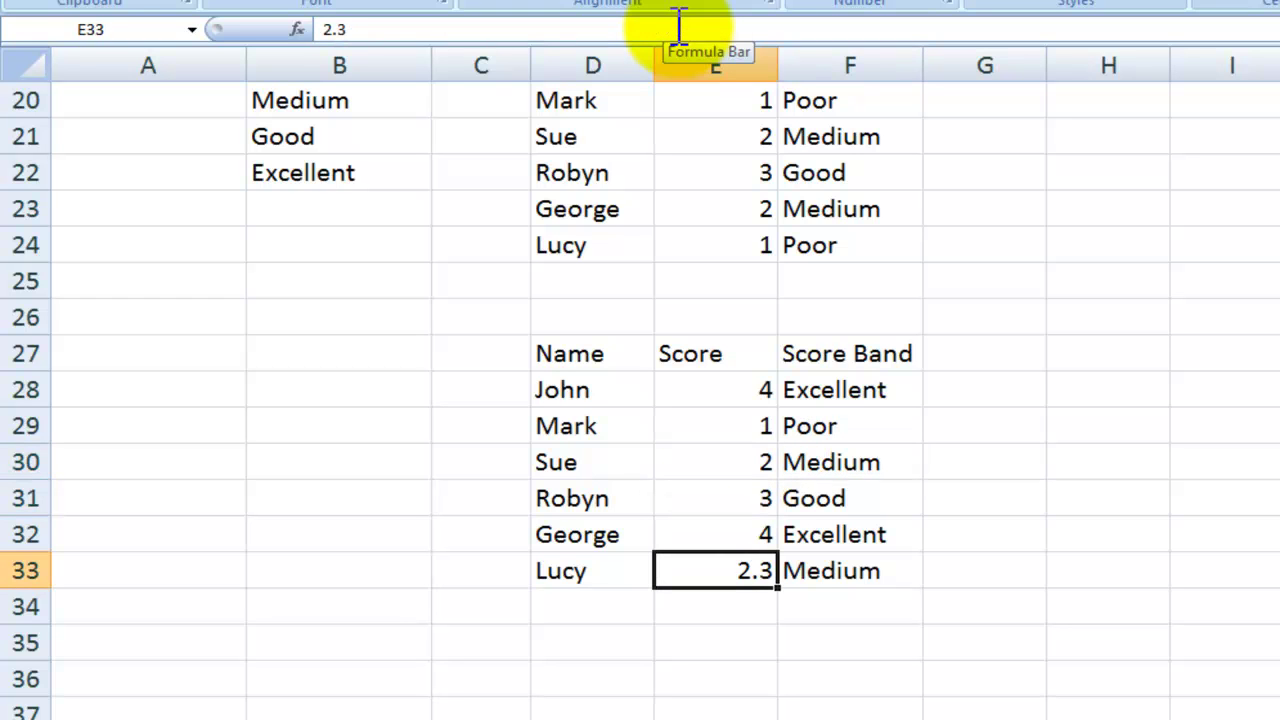
# - Change E33 to 2.9, then 3 so the band reads Good, and inspect F33's formula
pyautogui.write('2.9')
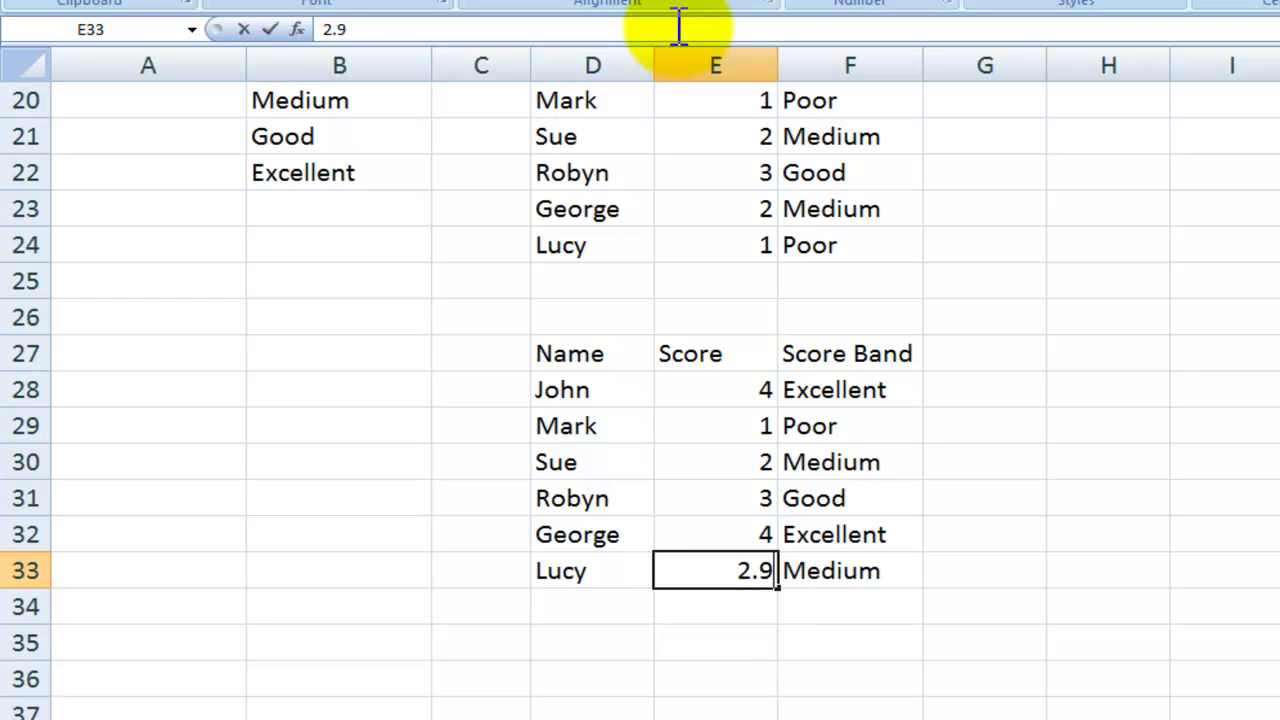
pyautogui.press('Return')
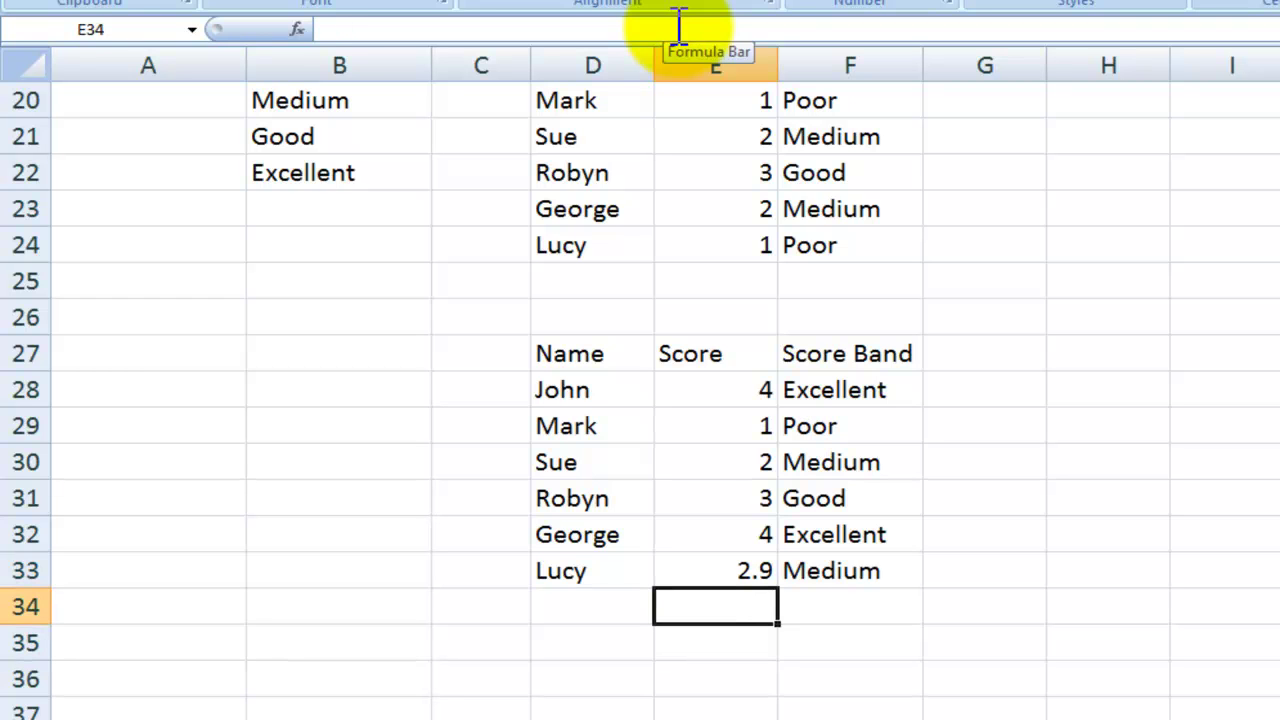
pyautogui.press('Up')
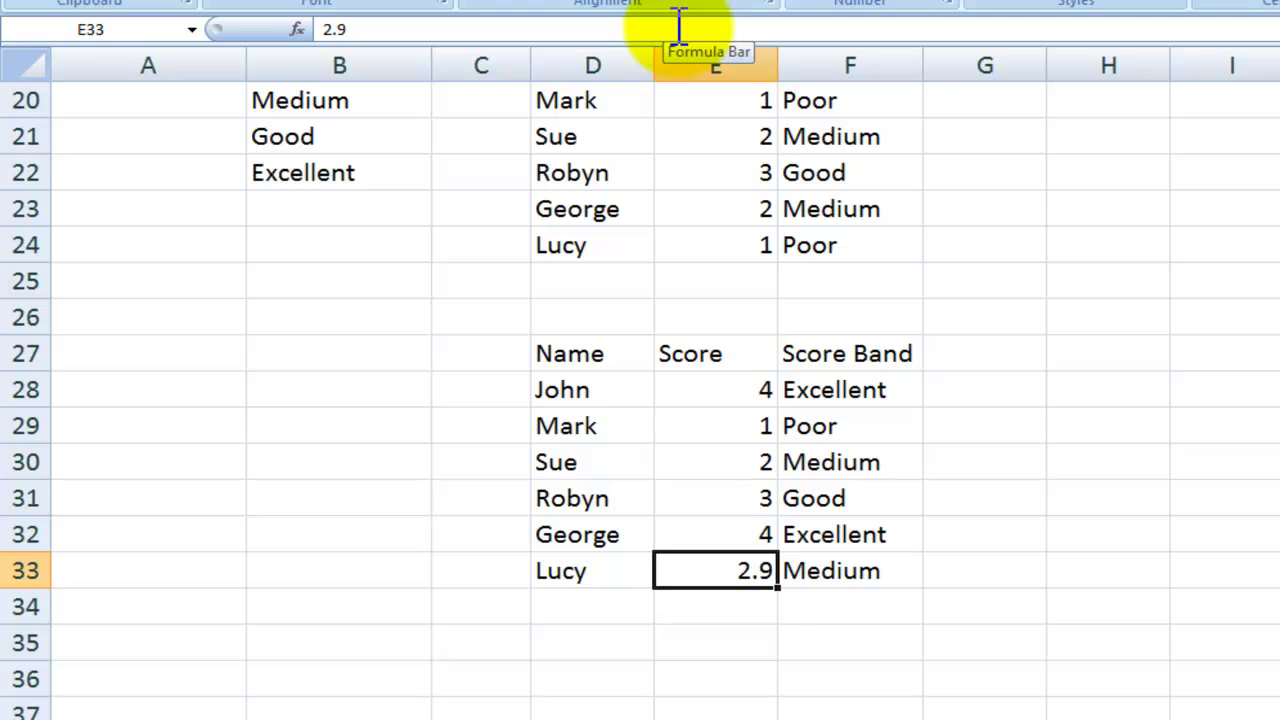
pyautogui.write('3')
pyautogui.press('Return')
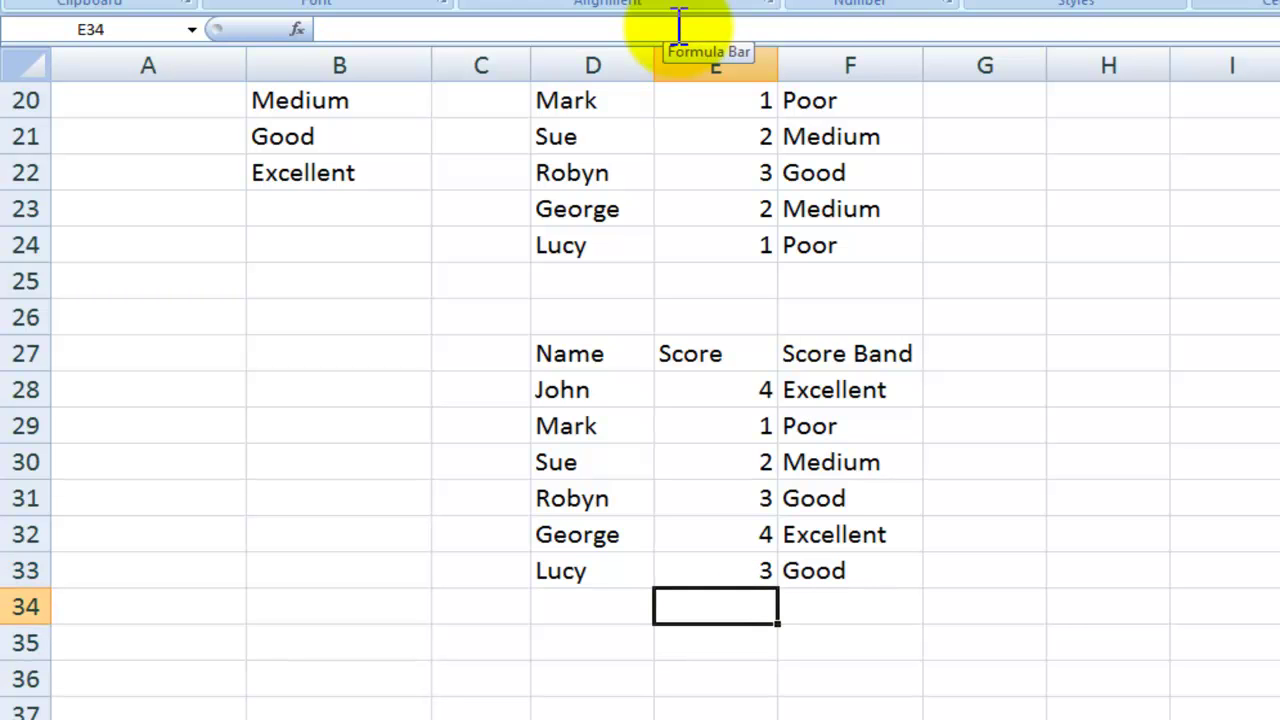
pyautogui.press('Up')
pyautogui.press('Right')
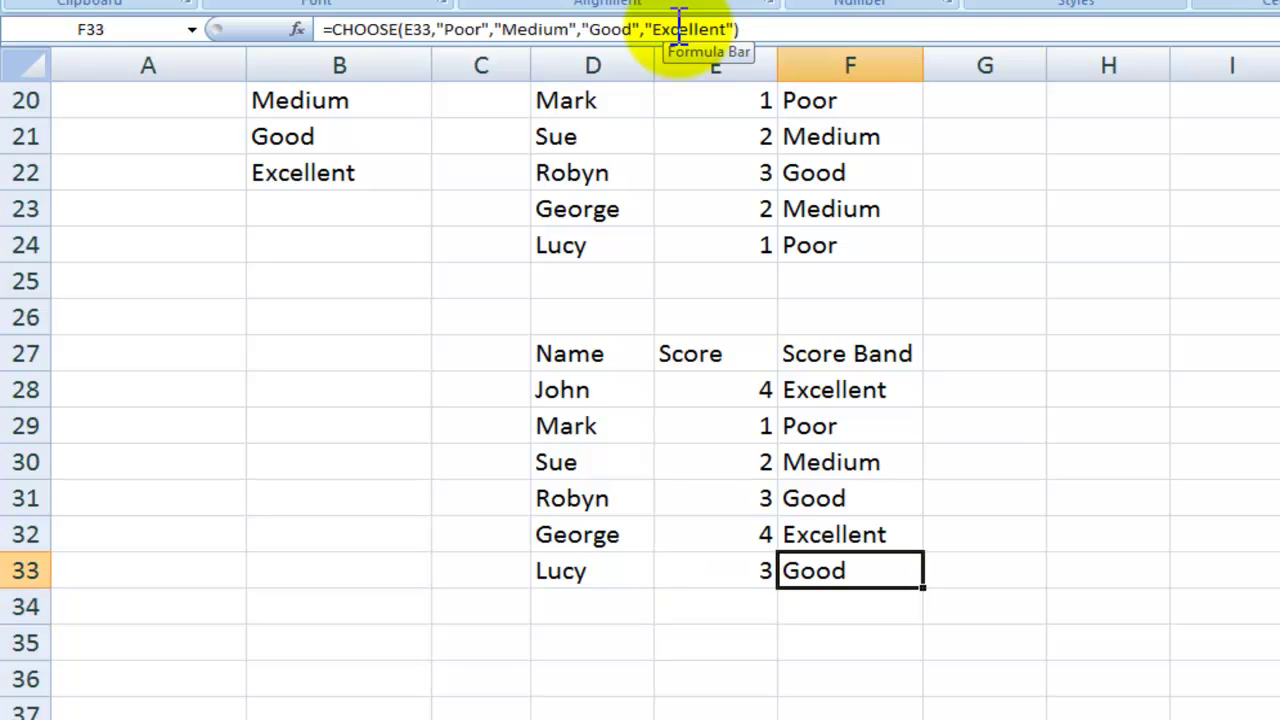
pyautogui.press('Left')
pyautogui.press('Down')
pyautogui.press('Up')
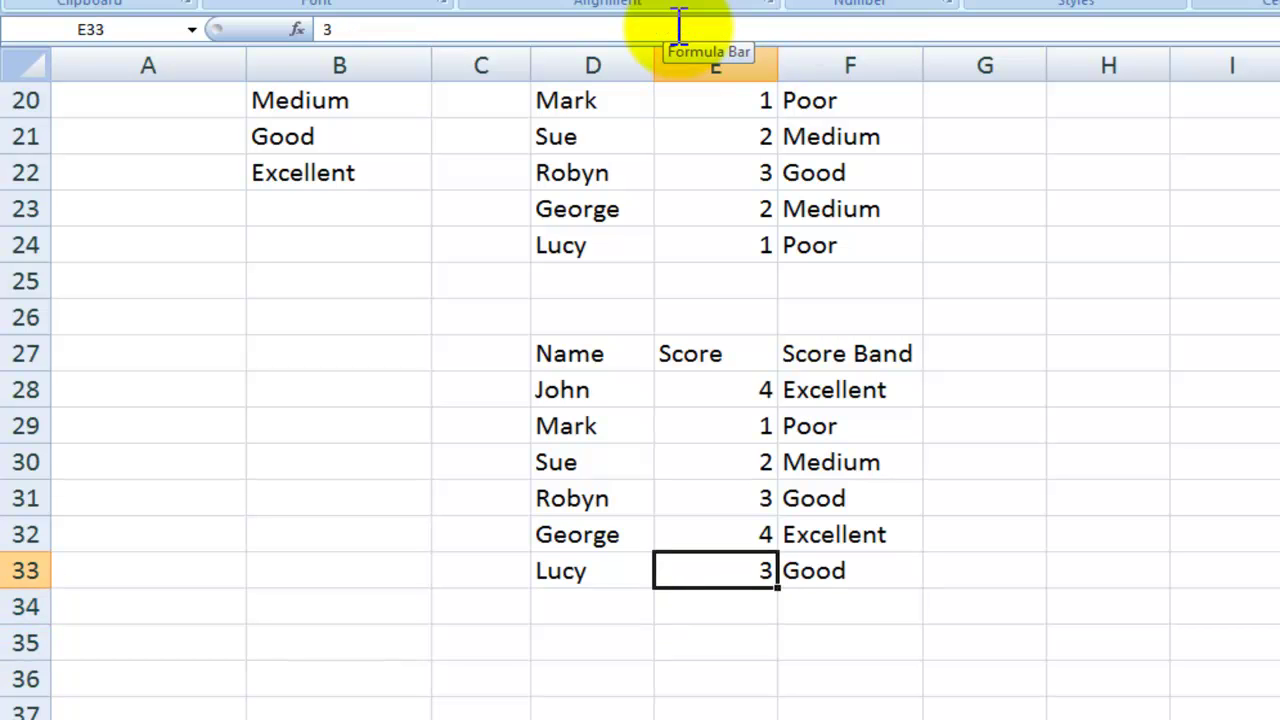
pyautogui.press('Up')
pyautogui.press('Up')
pyautogui.press('Up')
pyautogui.press('Up')
pyautogui.press('Up')
pyautogui.press('Up')
pyautogui.press('Up')
pyautogui.press('Up')
pyautogui.press('Up')
pyautogui.press('Up')
pyautogui.press('Up')
pyautogui.press('Up')
pyautogui.press('Up')
pyautogui.press('Up')
pyautogui.press('Up')
pyautogui.press('Up')
pyautogui.press('Up')
pyautogui.press('Up')
pyautogui.press('Up')
pyautogui.press('Up')
pyautogui.press('Up')
pyautogui.press('Up')
pyautogui.press('Up')
pyautogui.press('Up')
pyautogui.press('Up')
pyautogui.press('Up')
pyautogui.press('Up')
pyautogui.press('Up')
pyautogui.press('Up')
pyautogui.press('Up')
pyautogui.press('Up')
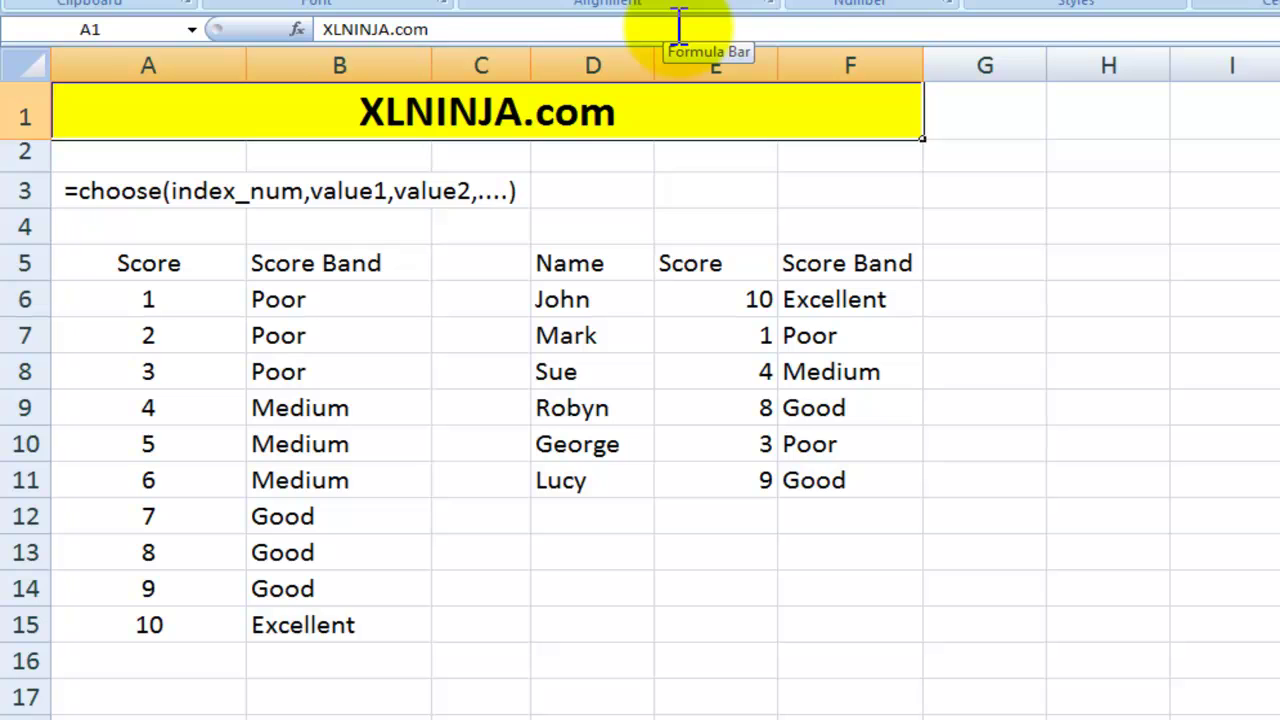
# - Return to the top of the sheet and select the CHOOSE syntax note in A3
pyautogui.press('Down')
pyautogui.press('Down')
pyautogui.press('Left')
pyautogui.press('Left')
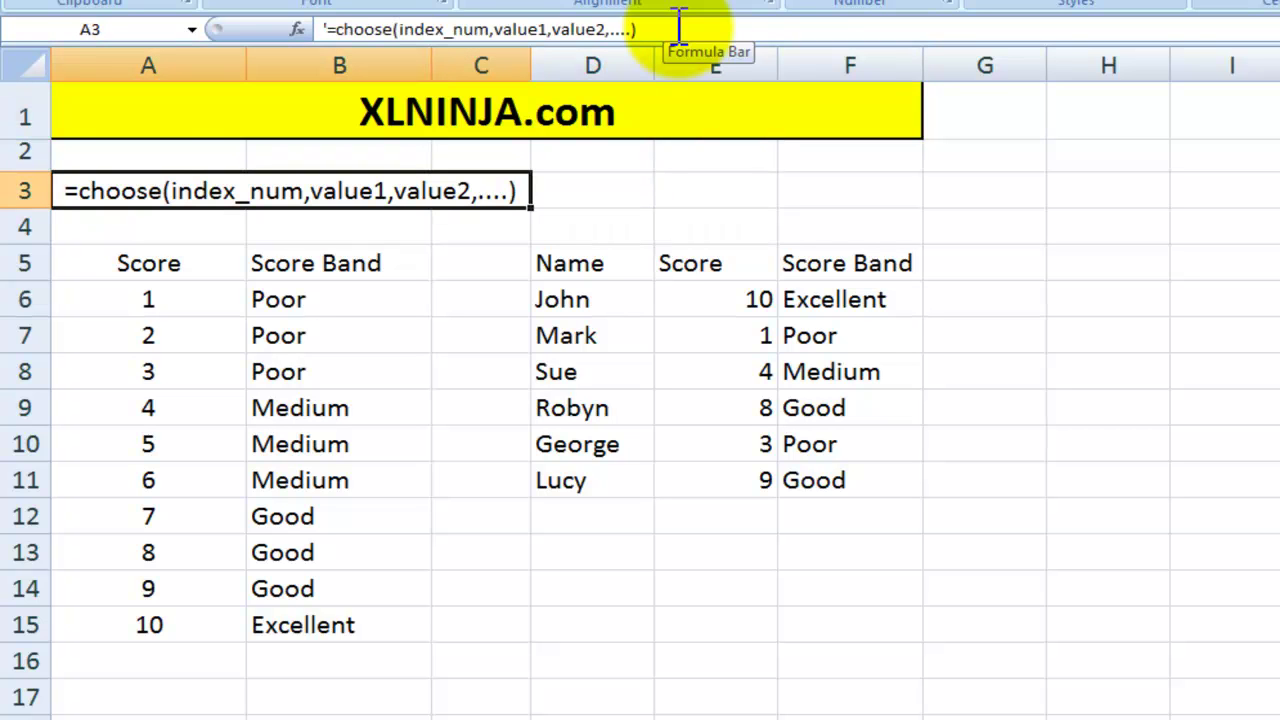